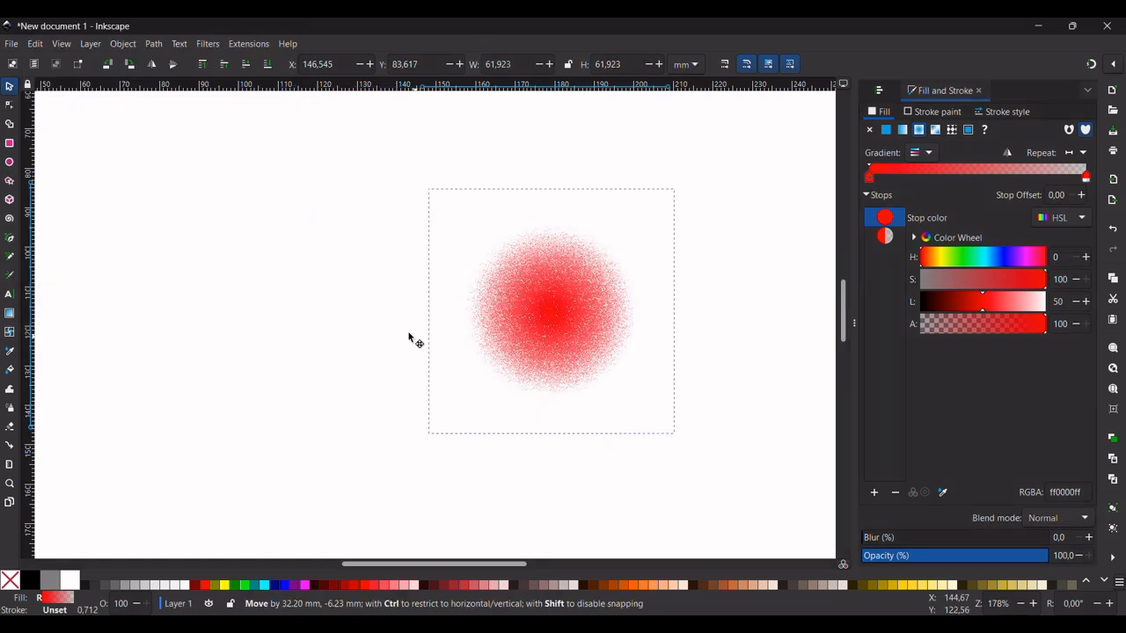
Make a bitmap copy of the red speckled circle and place it to the right of the original
click(22, 43)
mouse_move(36, 44)
click(91, 235)
click(400, 358)
drag(640, 211, 482, 321)
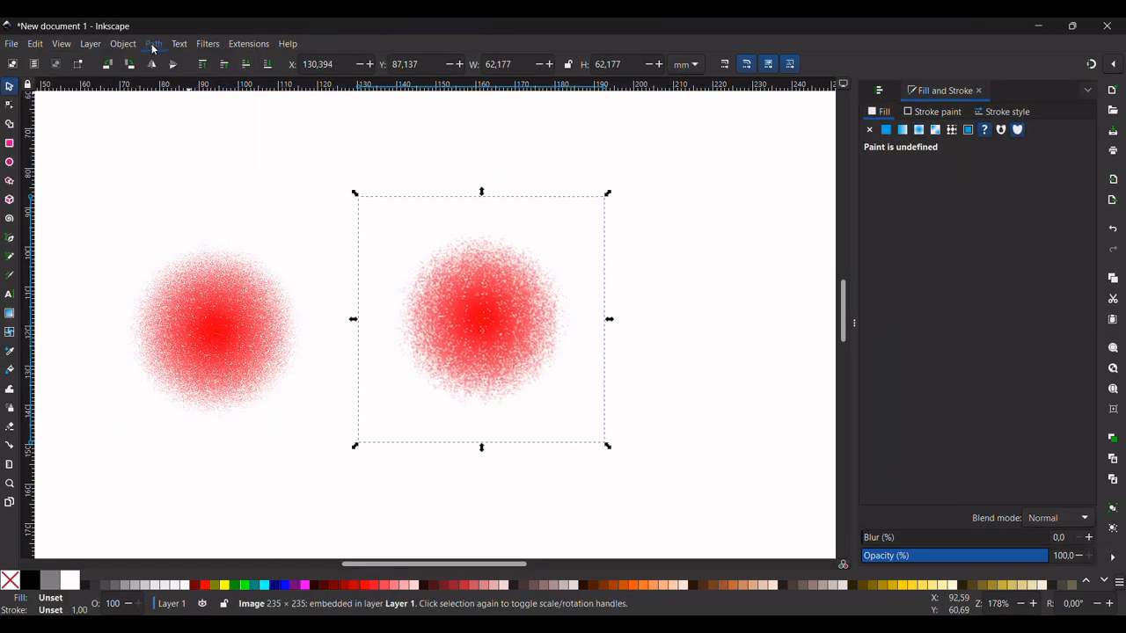
Open the bitmap tracing settings for the speckled bitmap copy and adjust the tracing value
click(153, 45)
click(192, 92)
drag(982, 169, 1022, 171)
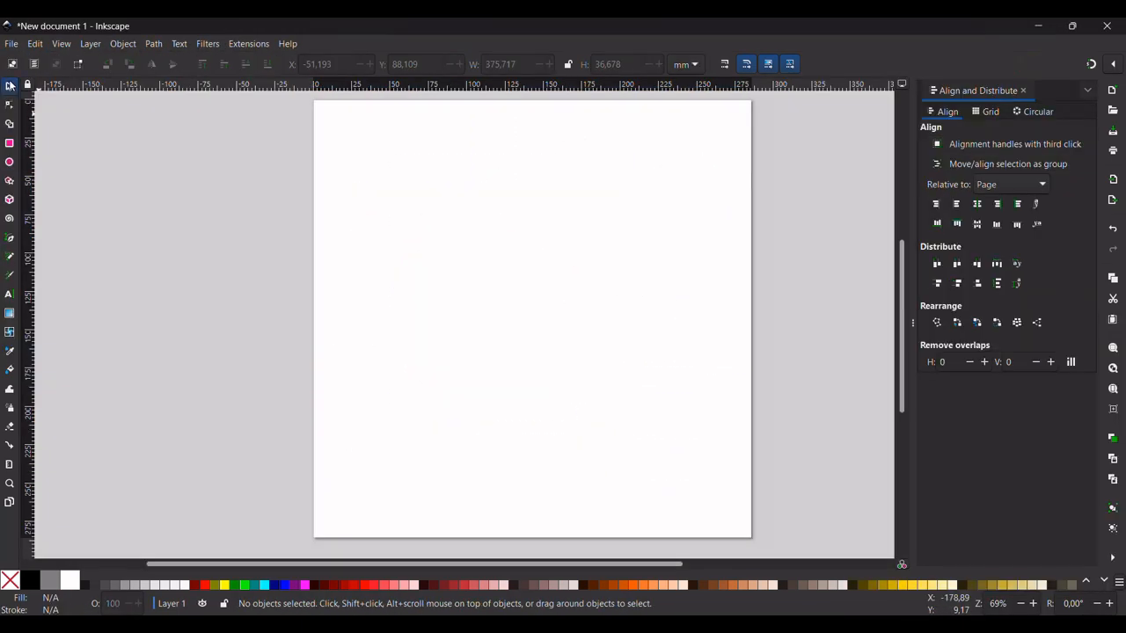
Draw a red circle on the empty page with the Ellipse tool and select it
key(e)
mouse_move(359, 130)
mouse_down()
mouse_move(458, 227)
mouse_move(566, 309)
mouse_up()
key(s)
click(387, 211)
Give the red circle a radial gradient fill and select it for a filter
click(91, 44)
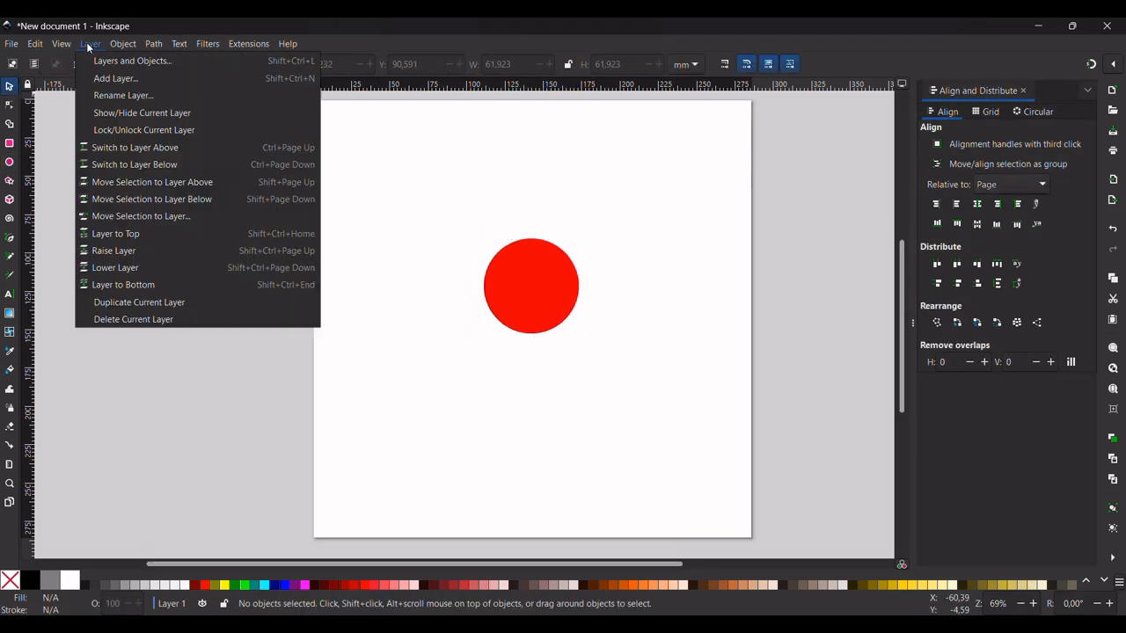
mouse_move(123, 44)
click(151, 78)
click(932, 113)
click(514, 285)
click(879, 112)
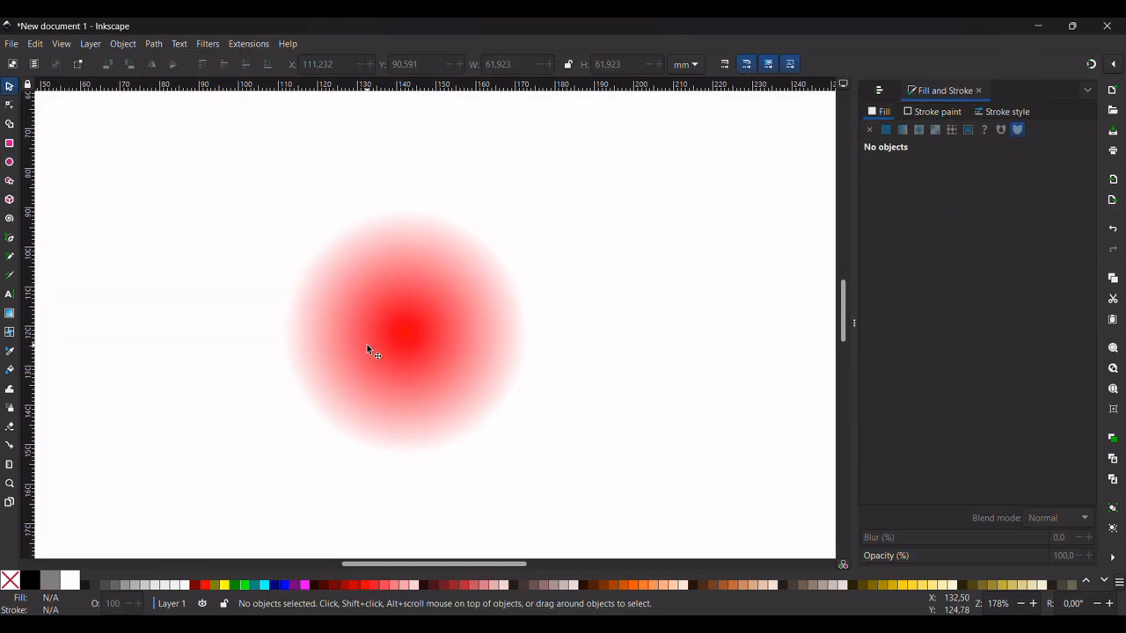
click(372, 347)
click(207, 43)
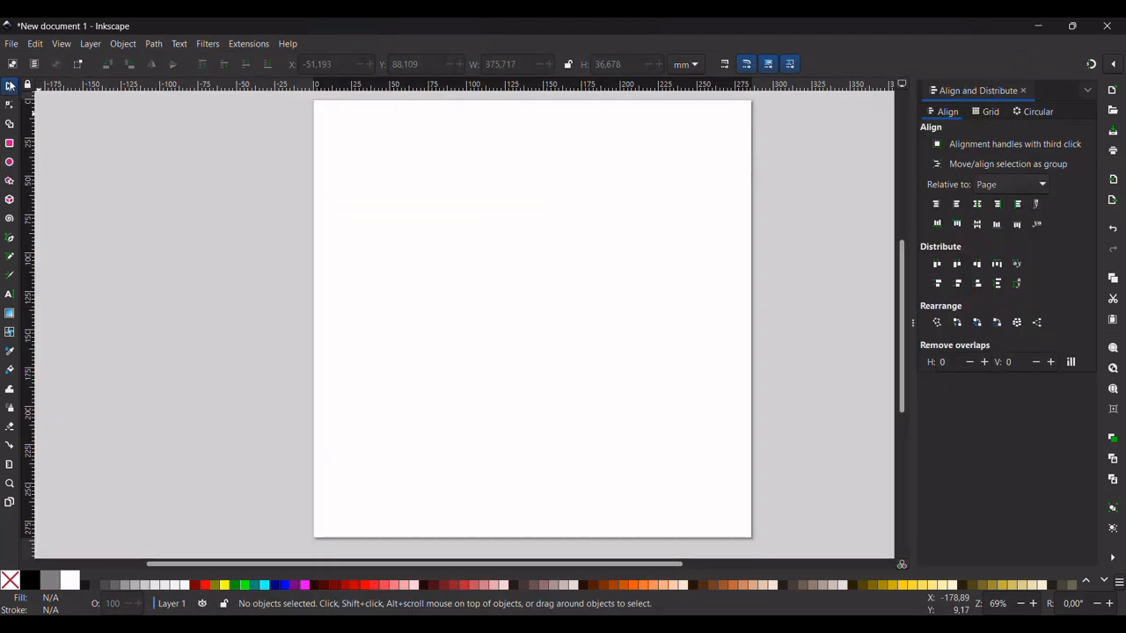
Draw a red circle about 62 mm in diameter and move it near the centre of the page
click(8, 164)
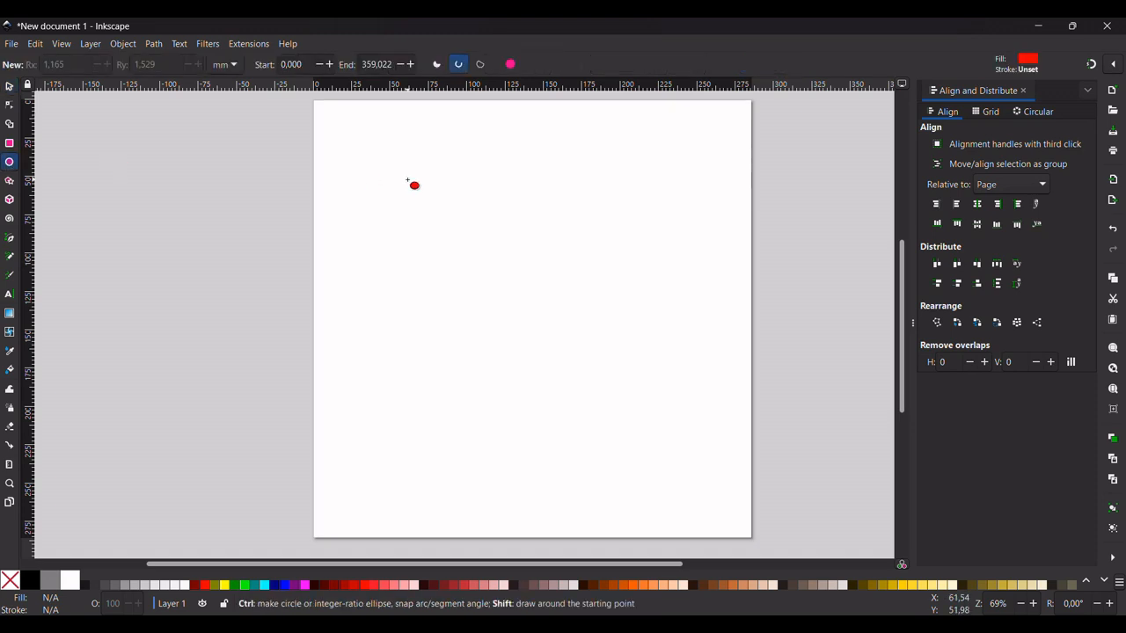
drag(407, 180, 466, 231)
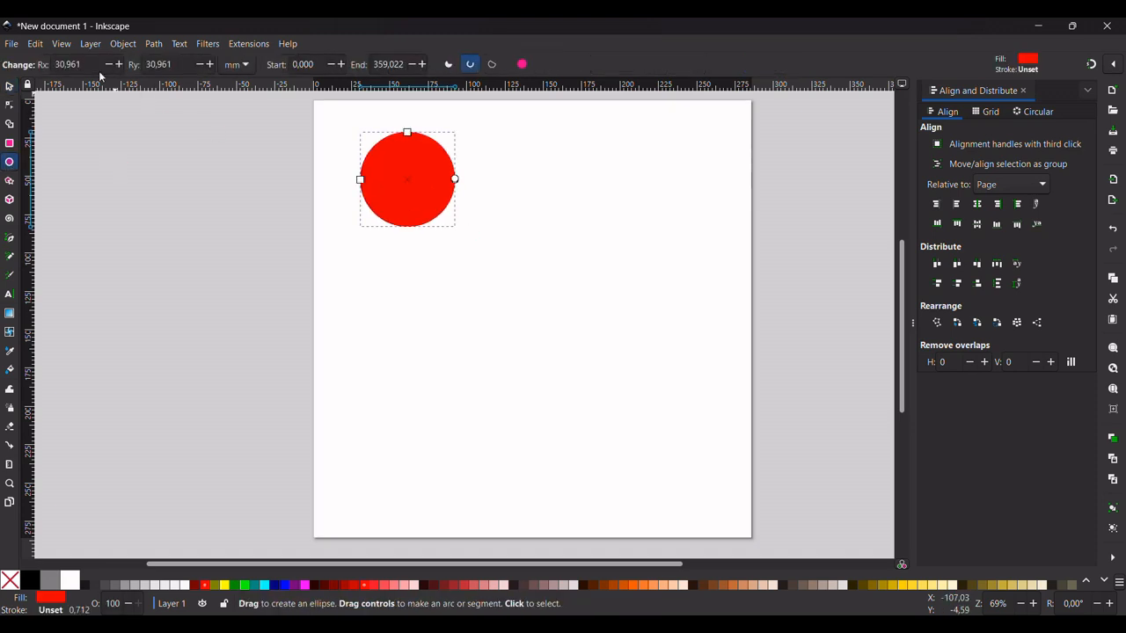
click(10, 86)
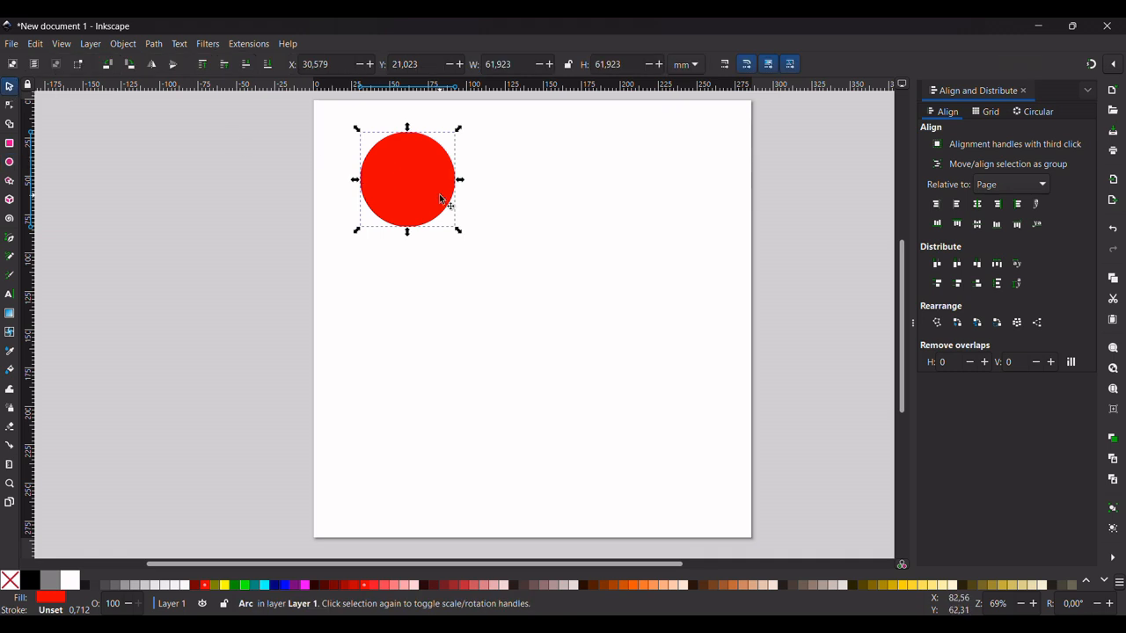
drag(447, 204, 581, 320)
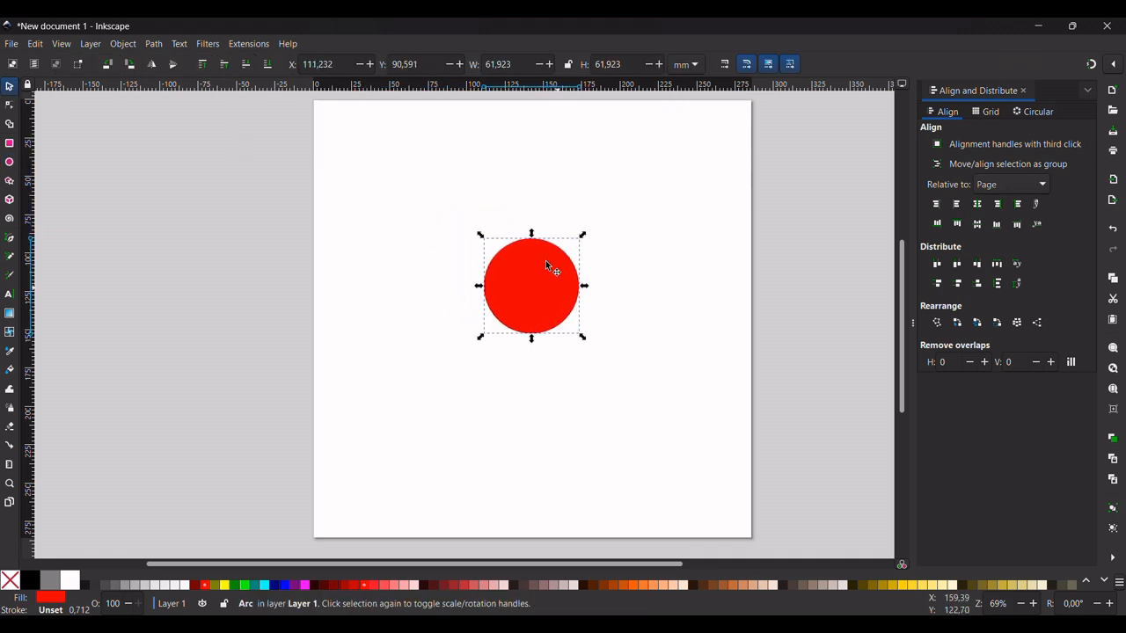
click(436, 180)
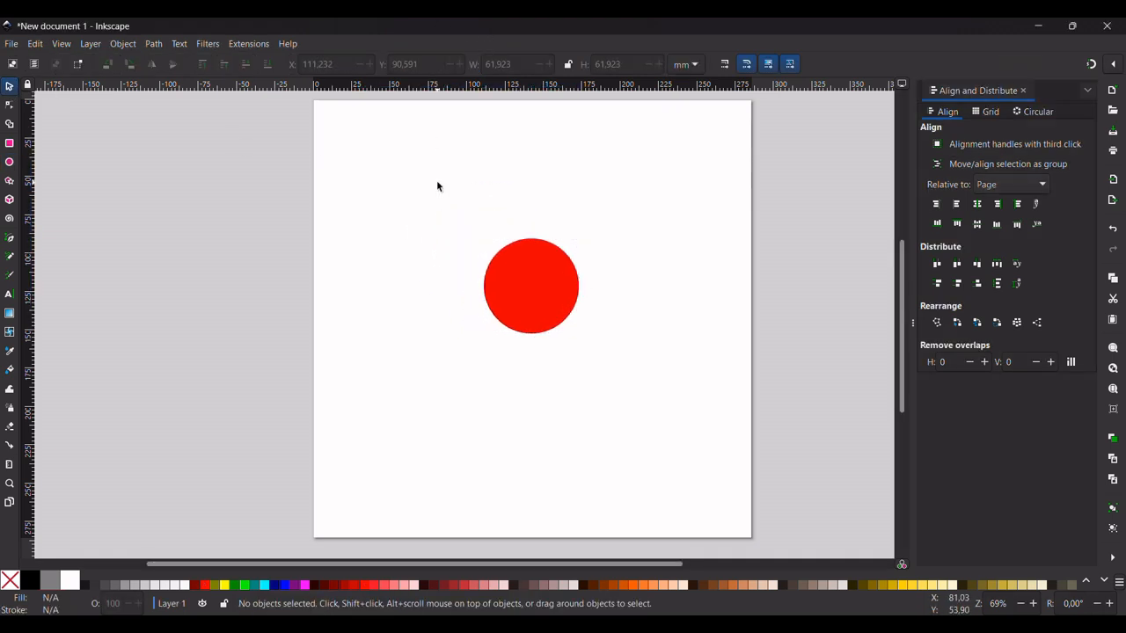
Open the Fill and Stroke settings and give the red circle a radial gradient fill
click(90, 44)
mouse_move(116, 44)
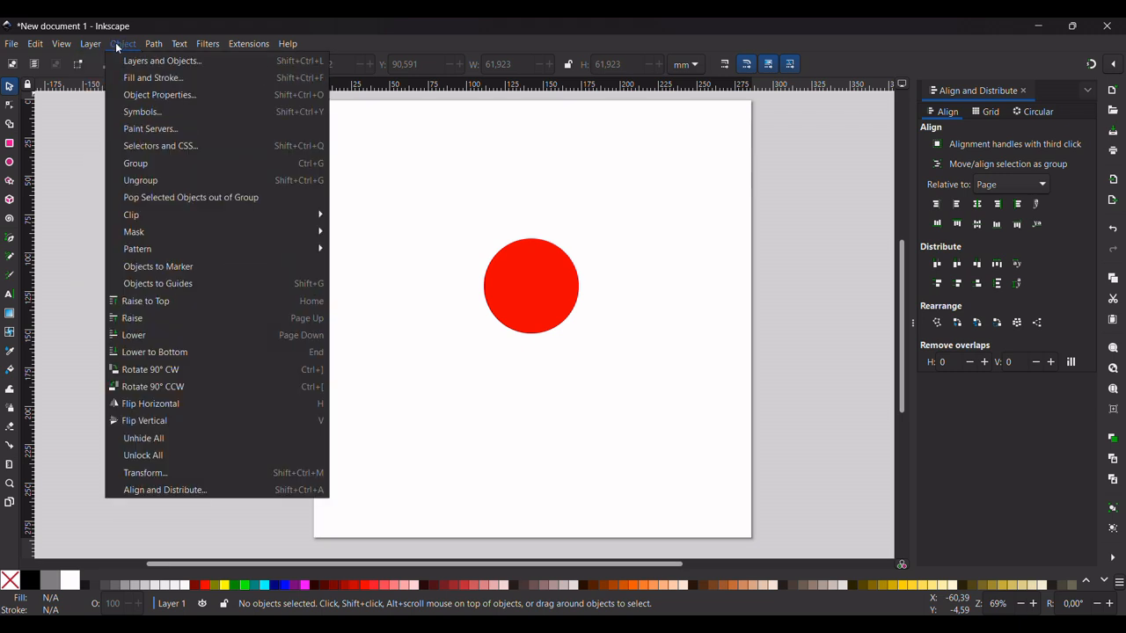
click(158, 83)
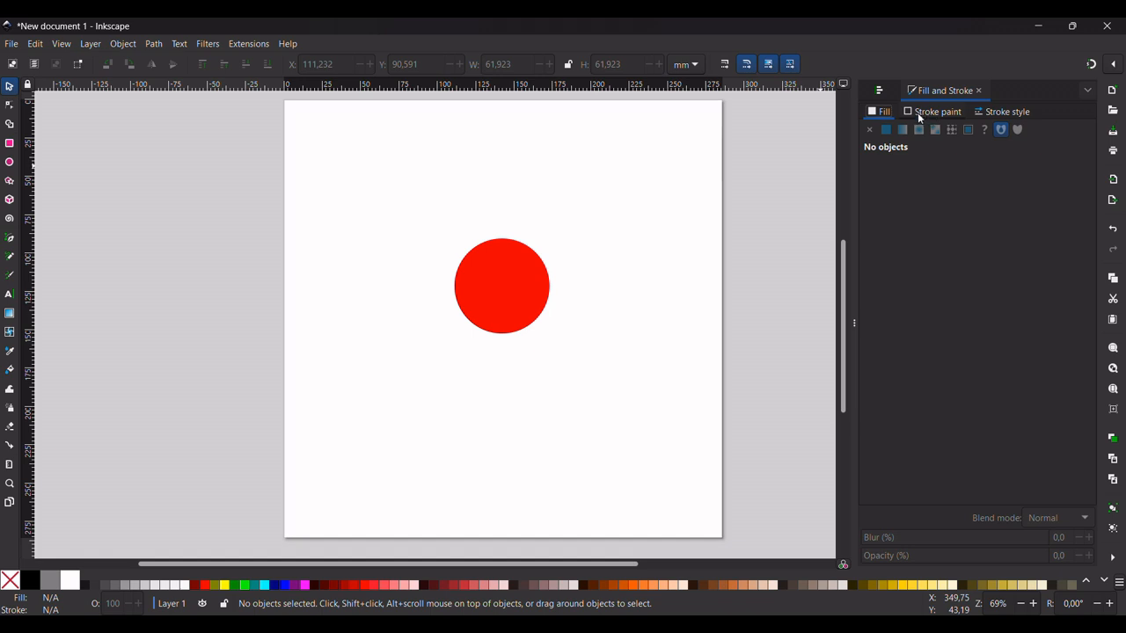
click(920, 116)
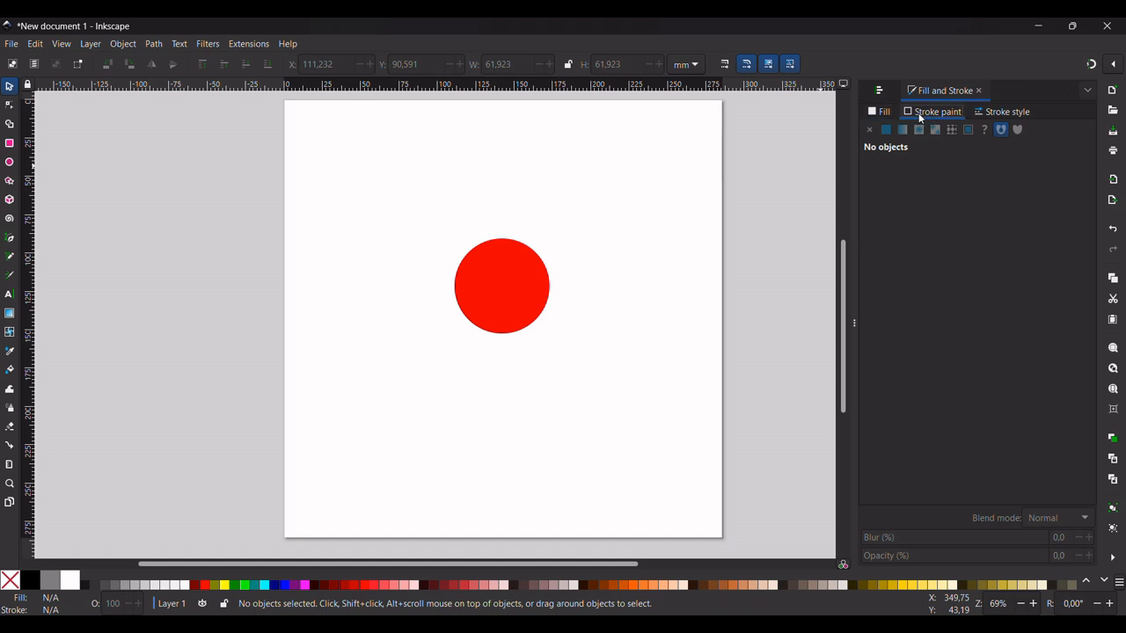
click(523, 286)
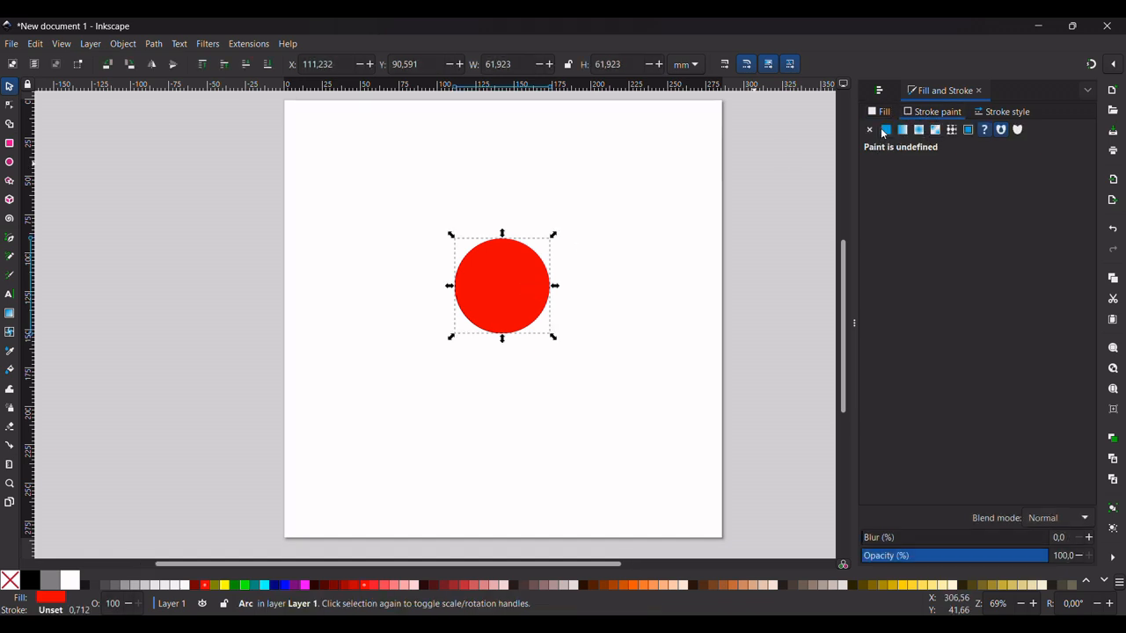
click(881, 118)
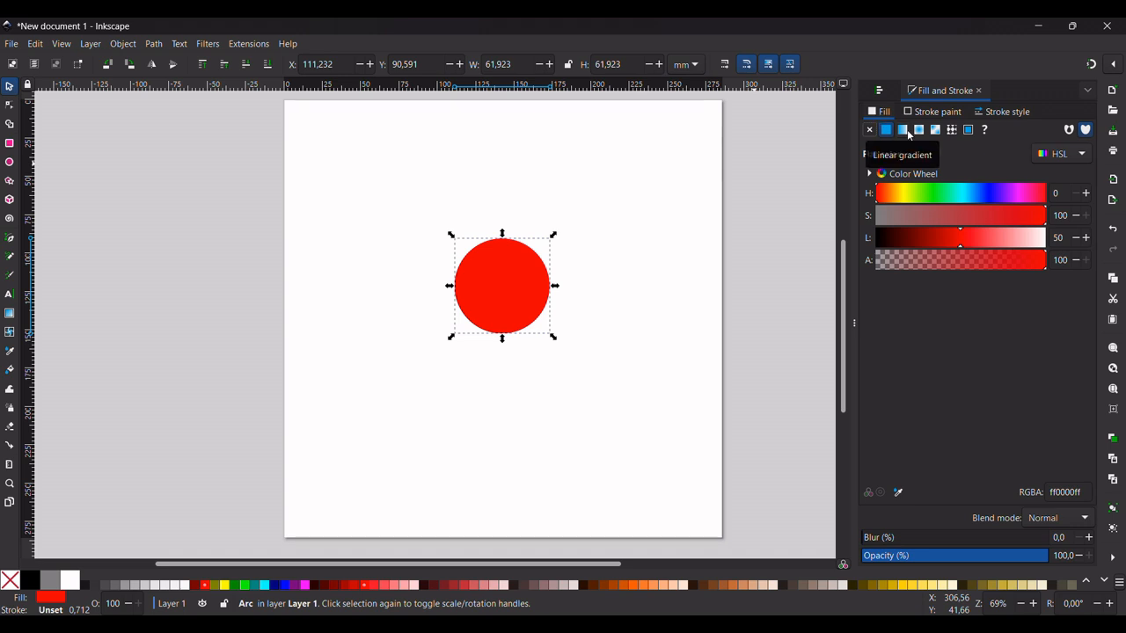
click(920, 130)
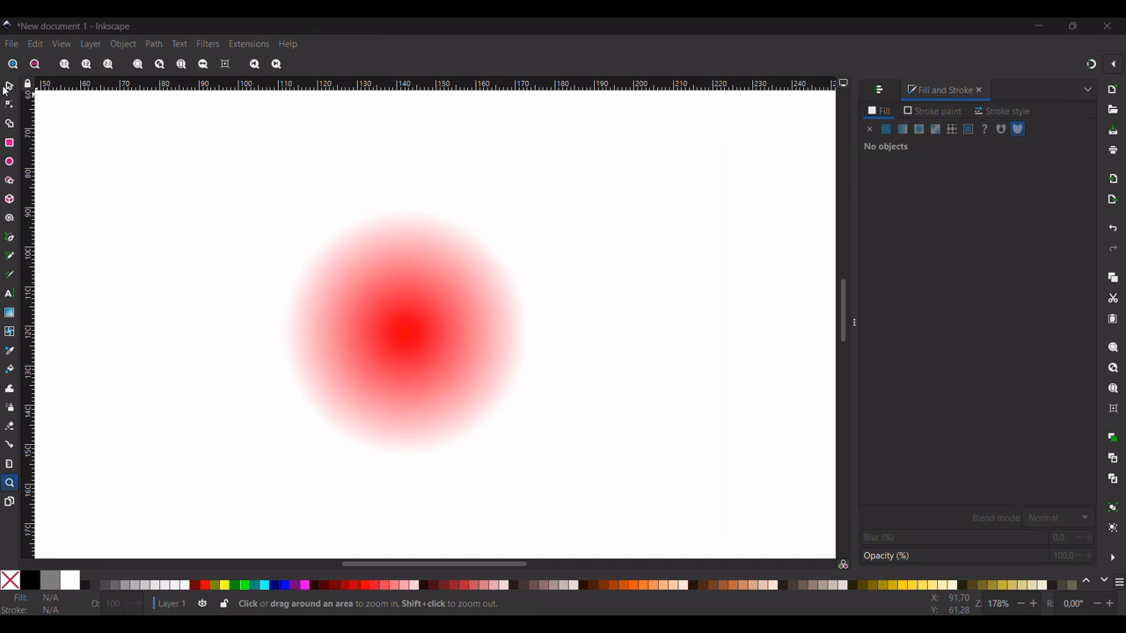
Shift the gradient circle slightly up and right and open the Noise Fill overlay filter for it
click(9, 86)
click(367, 344)
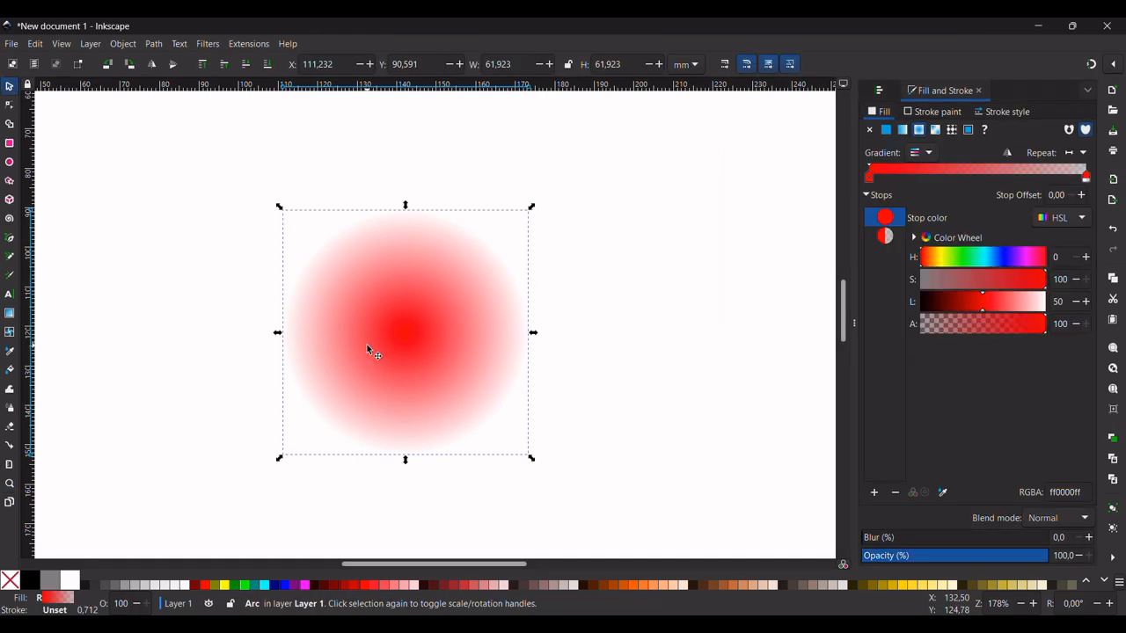
drag(372, 341, 383, 337)
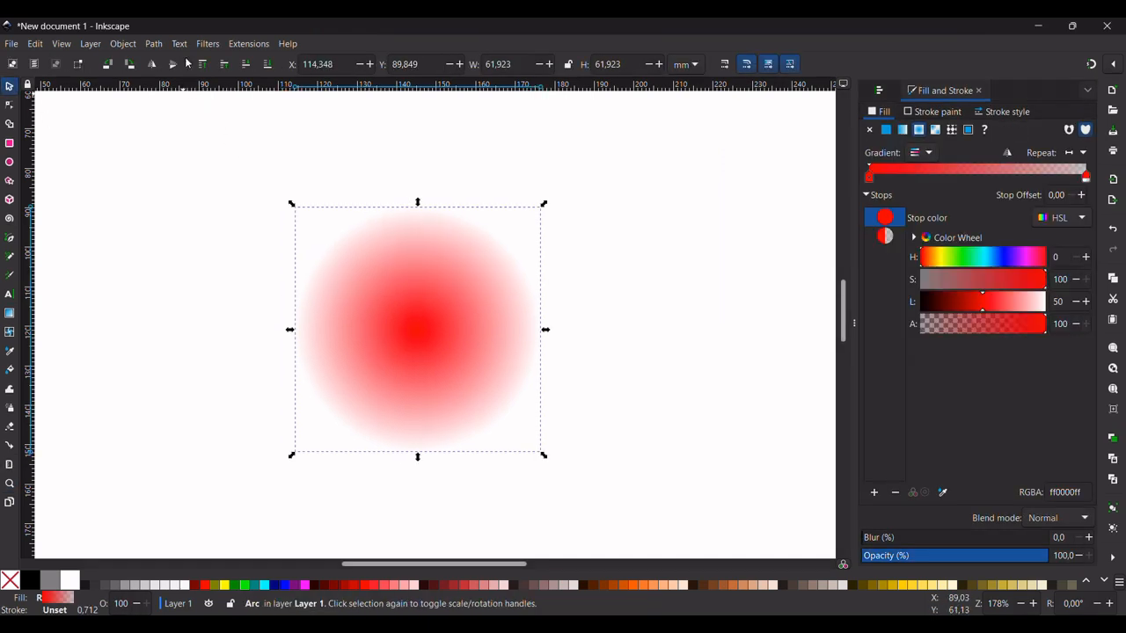
click(208, 44)
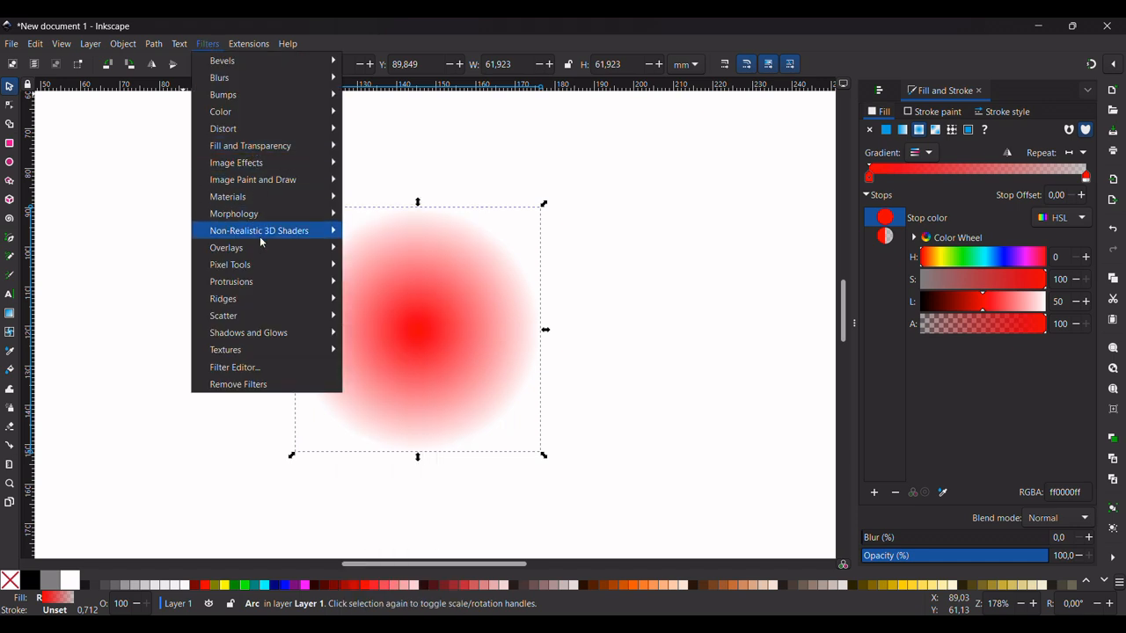
mouse_move(262, 248)
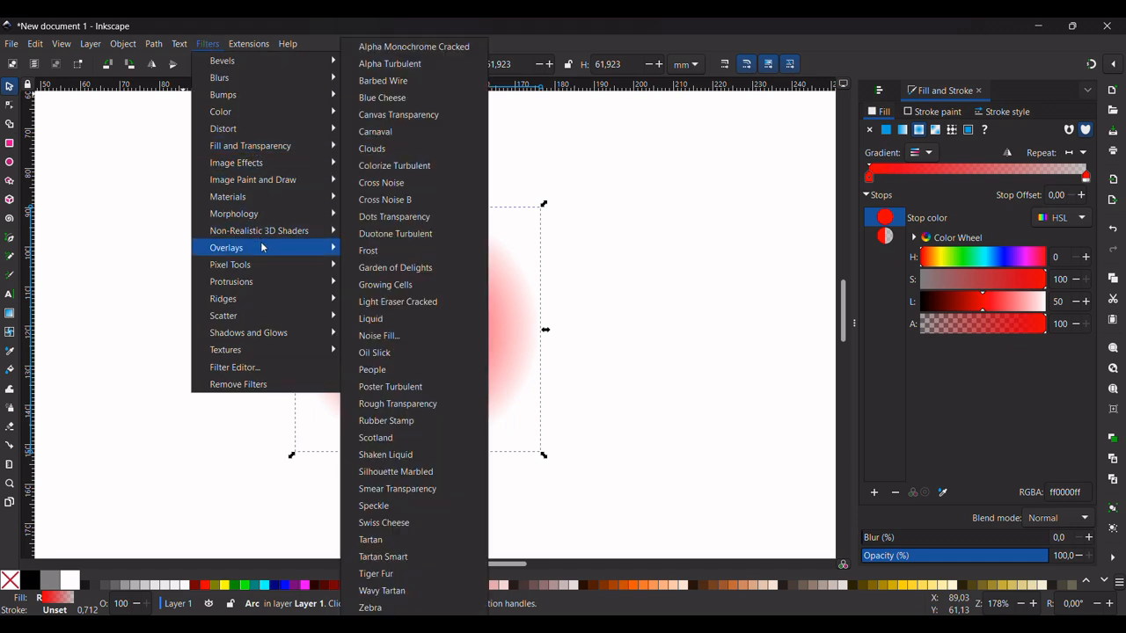
click(397, 336)
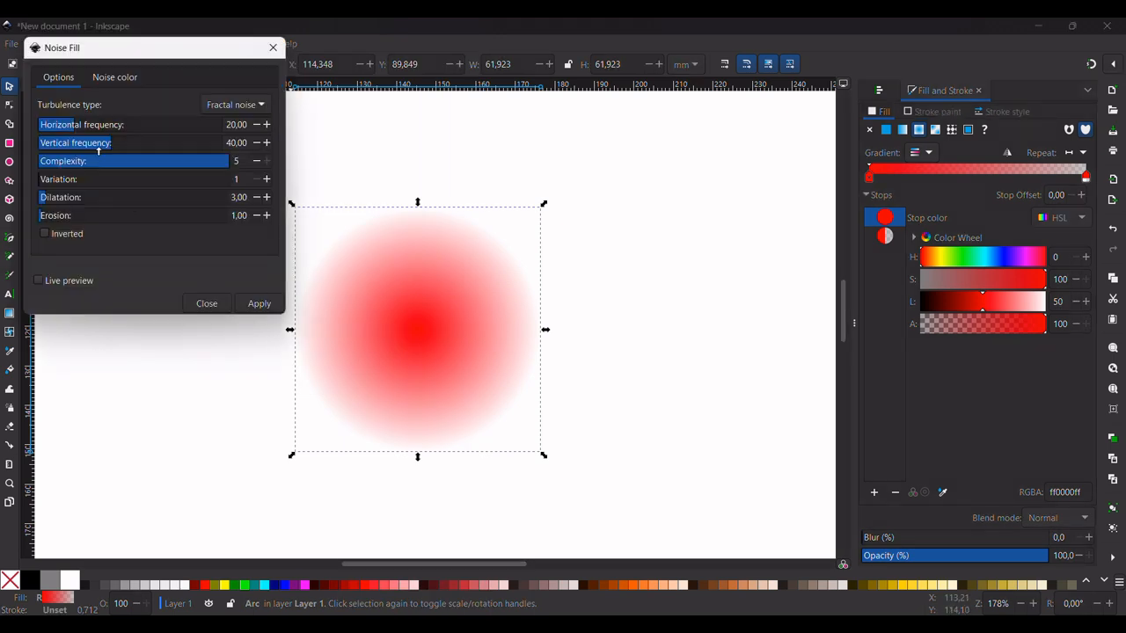
Set the noise color to fully transparent black (RGBA 00000000) and turn on the live preview
click(113, 76)
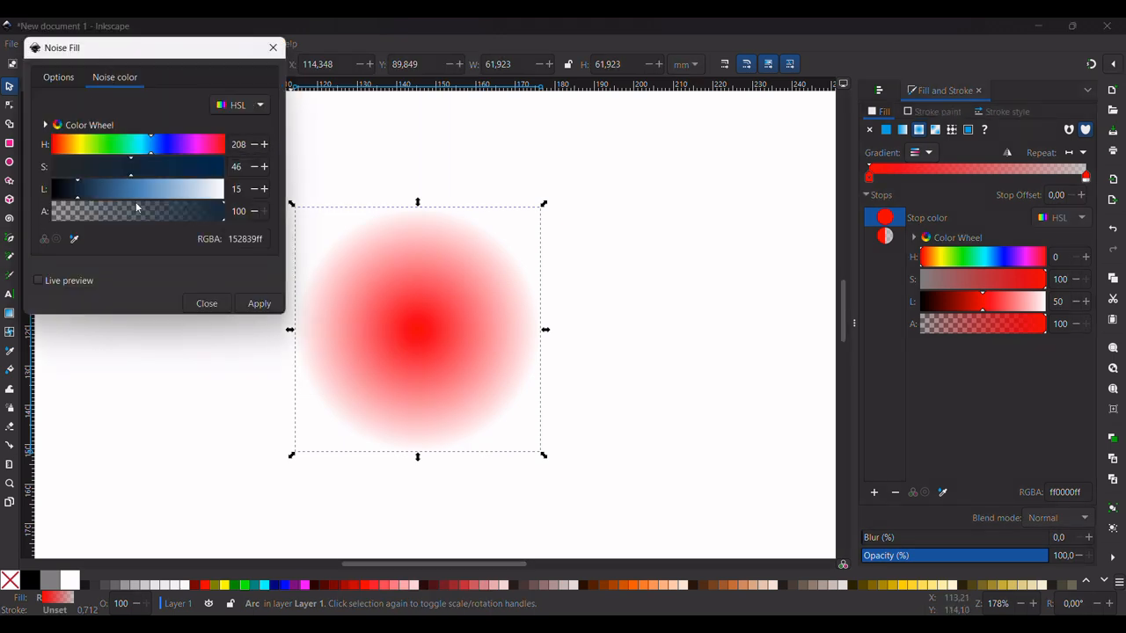
drag(223, 219, 4, 208)
click(75, 194)
drag(75, 194, 19, 186)
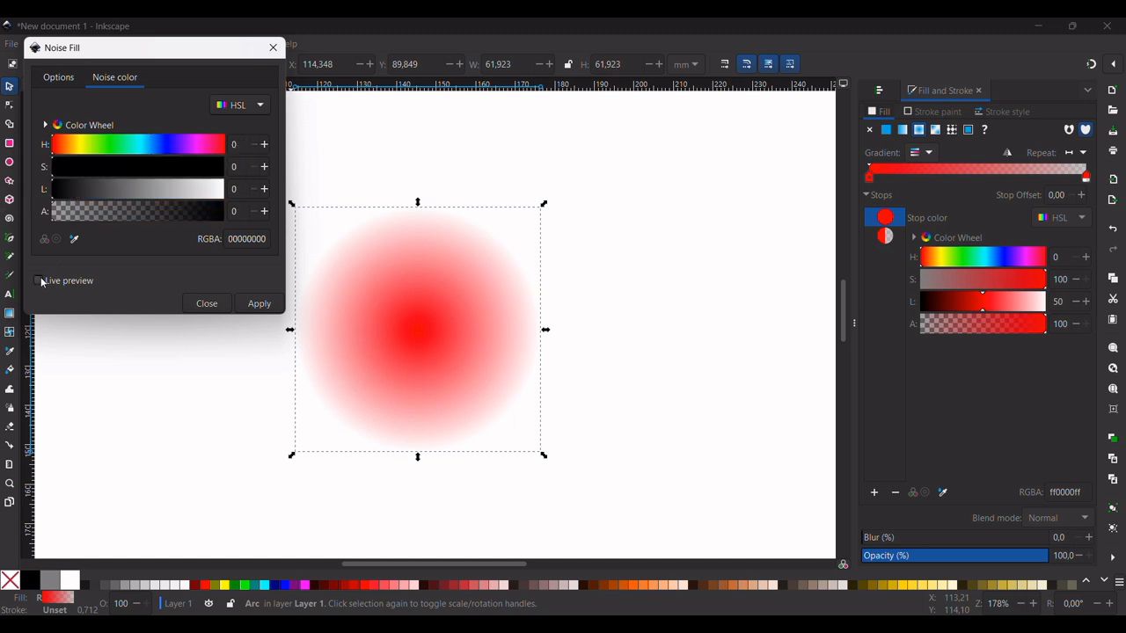
click(40, 281)
Set the horizontal frequency of the fractal noise to 30
click(61, 81)
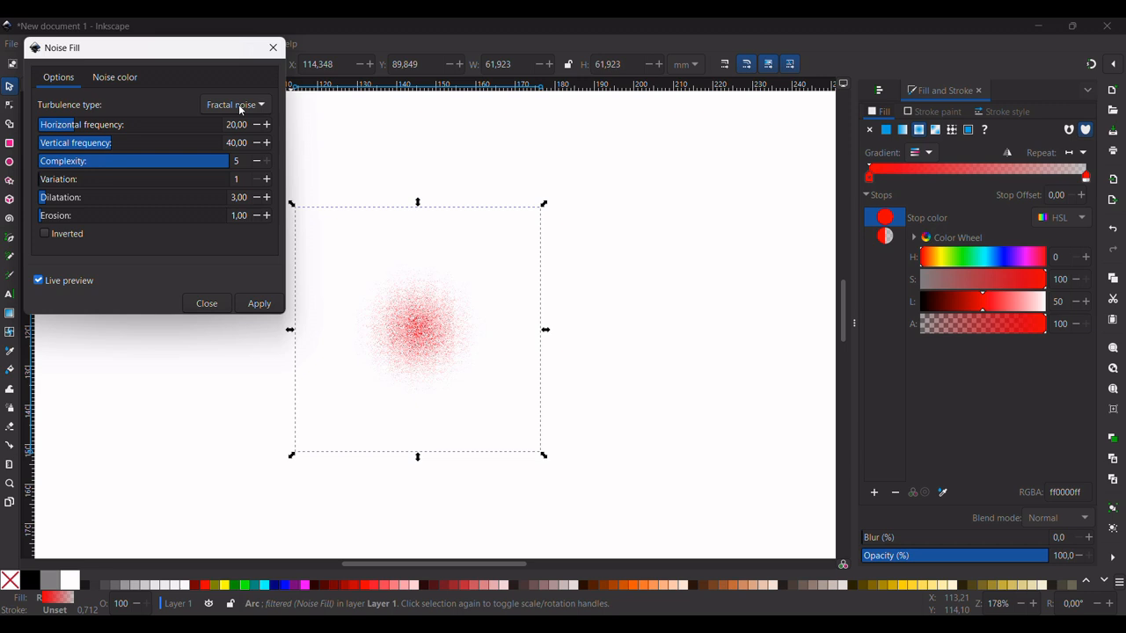
click(112, 77)
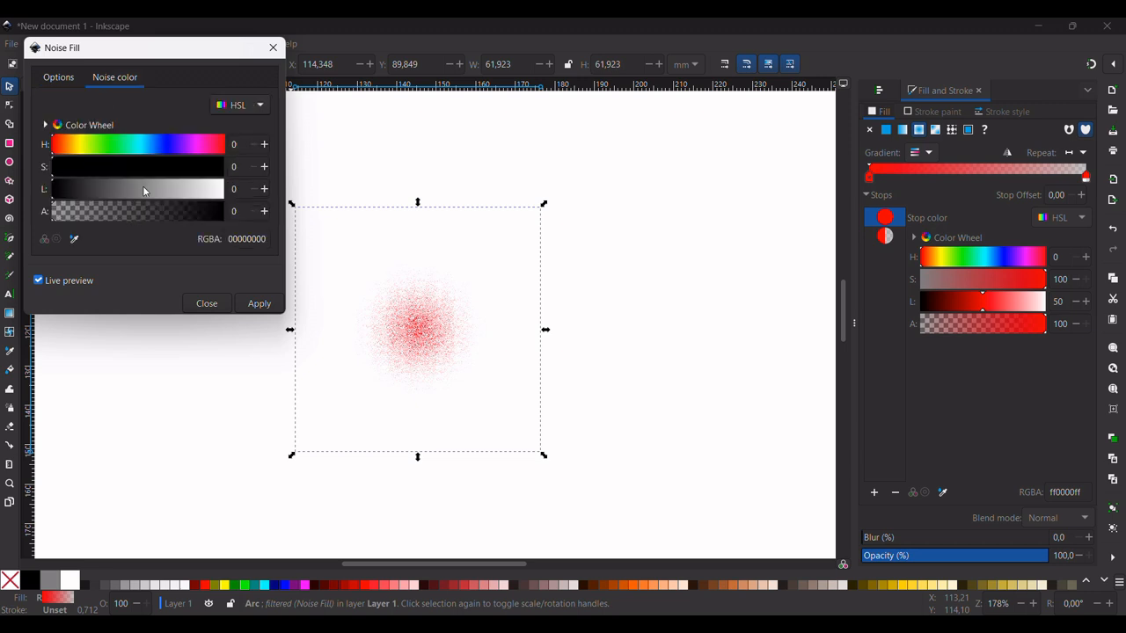
click(65, 77)
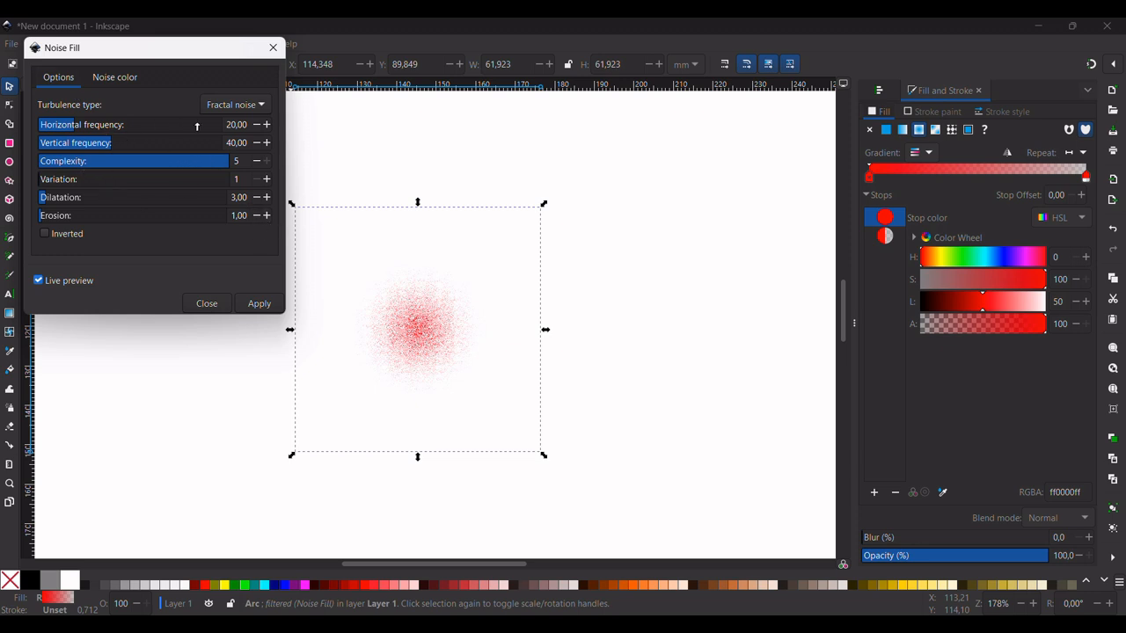
click(268, 125)
click(269, 125)
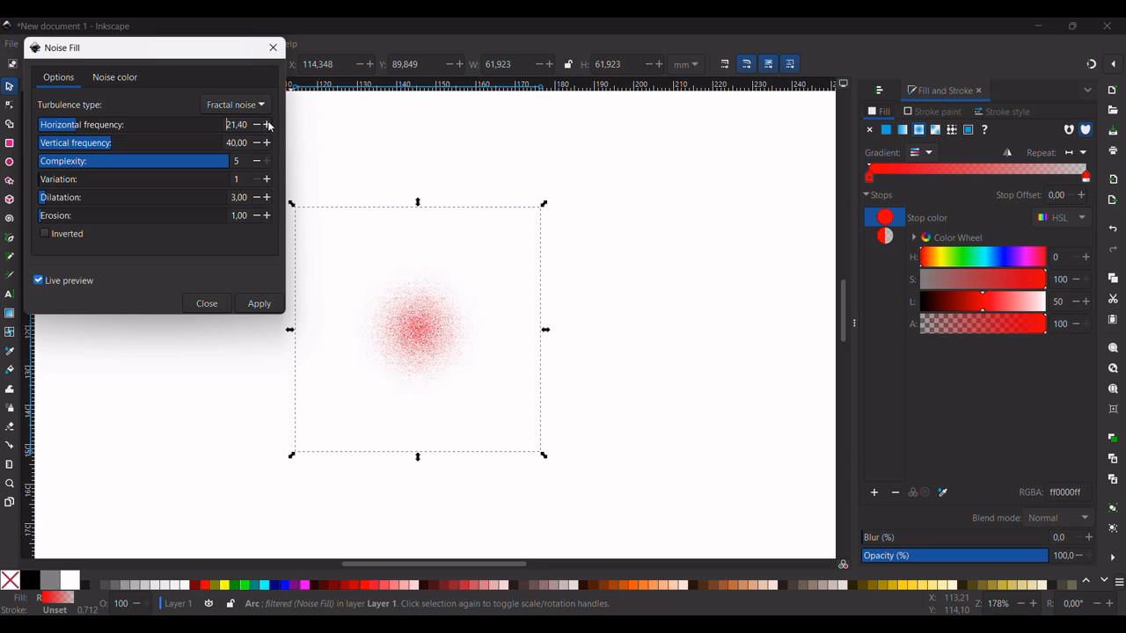
click(268, 125)
click(268, 125)
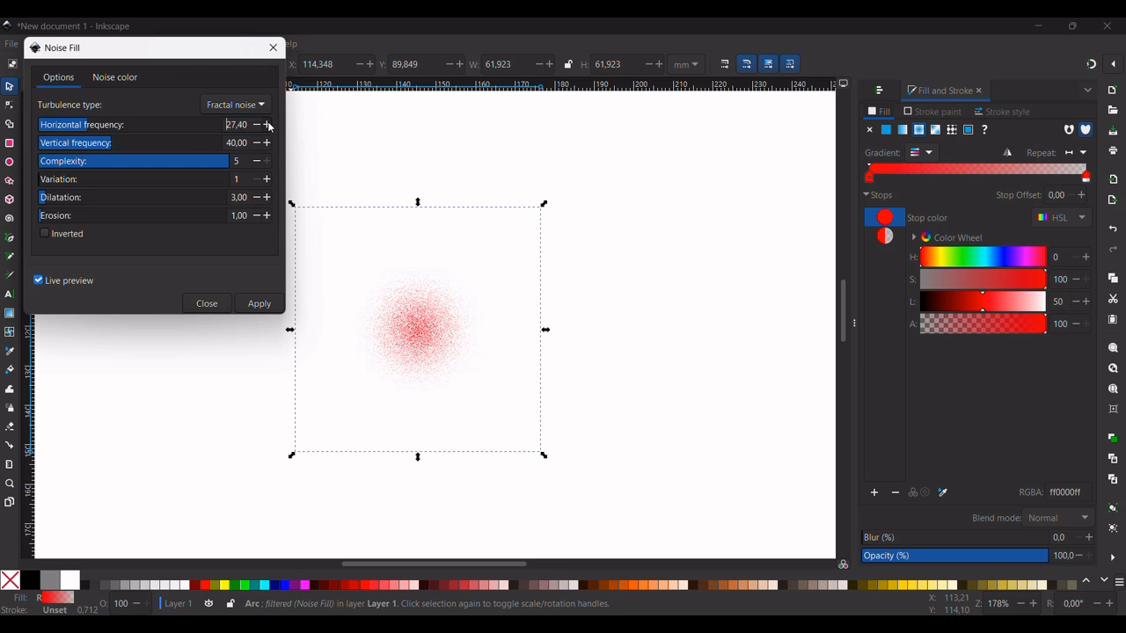
click(268, 125)
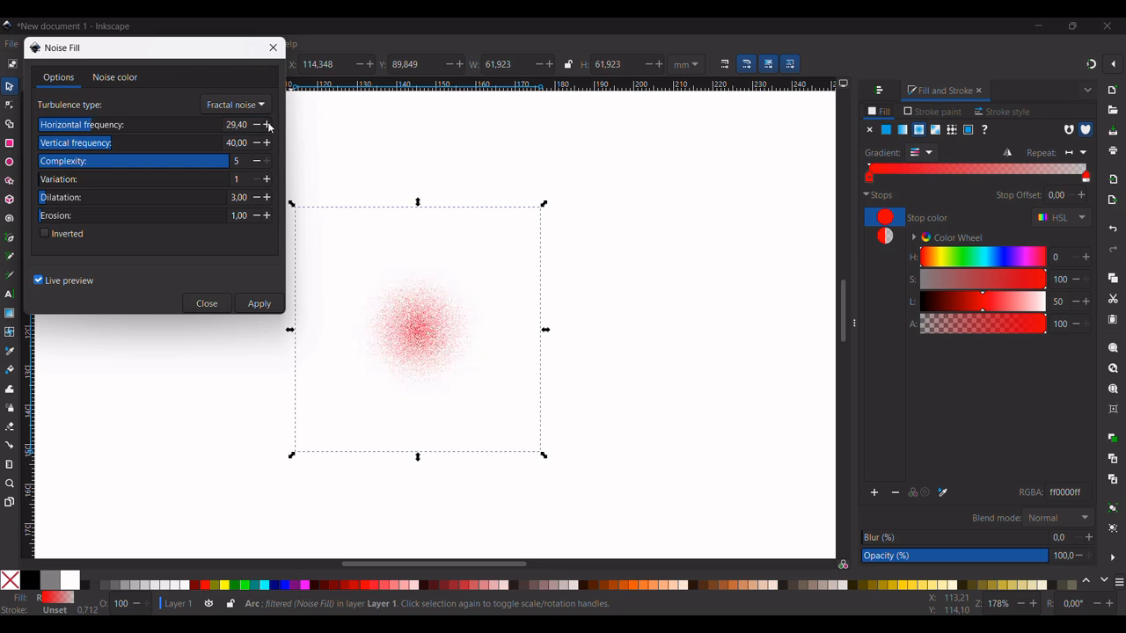
click(268, 125)
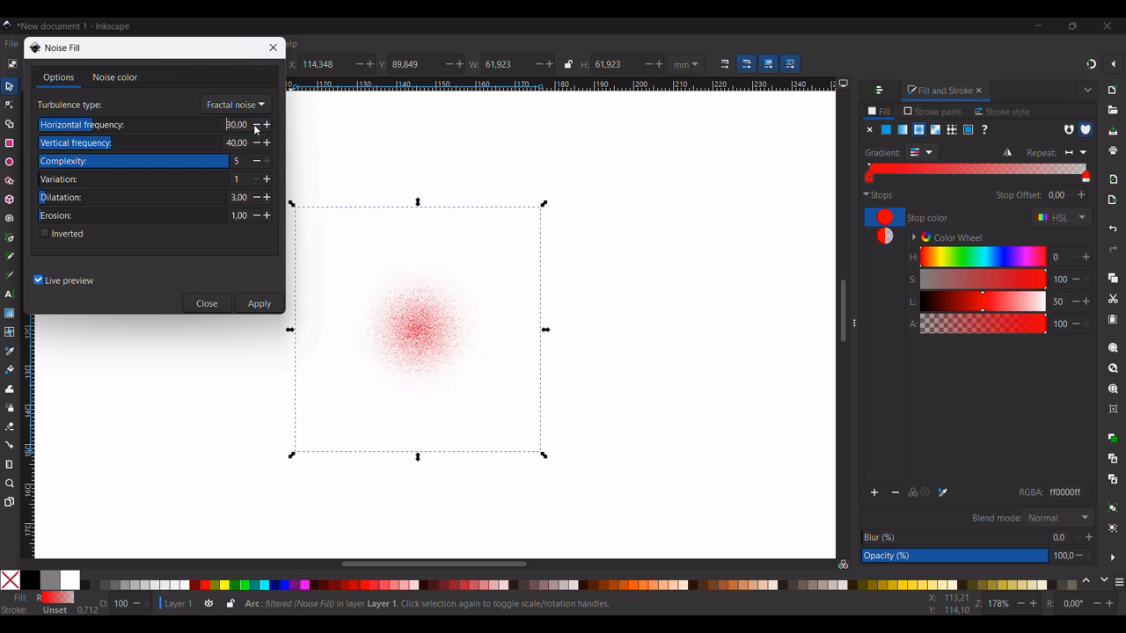
click(255, 125)
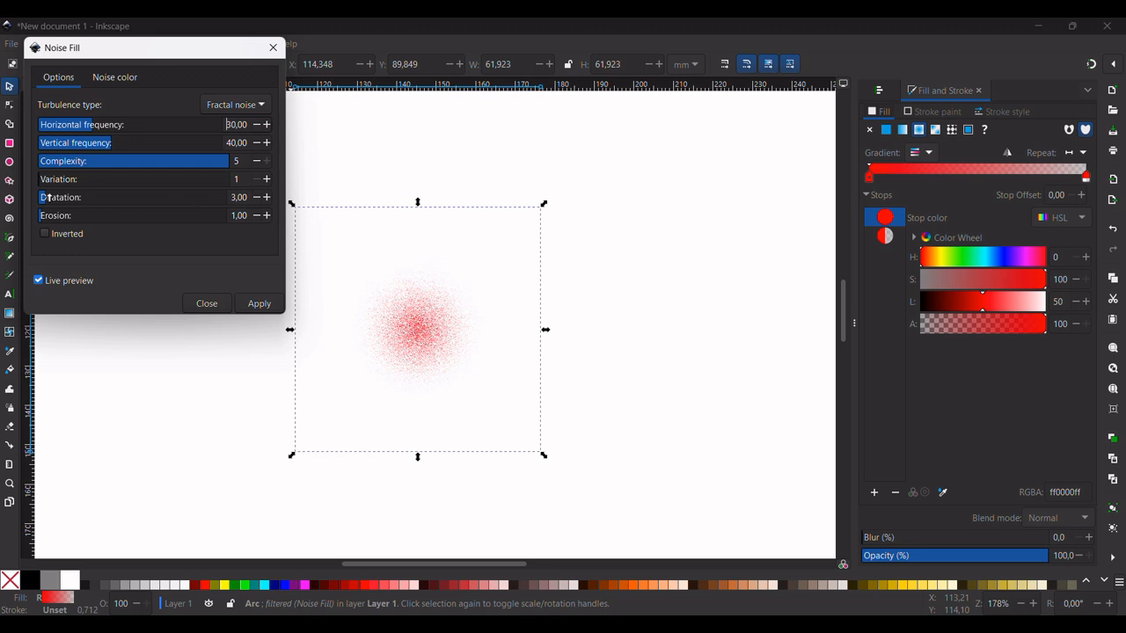
Apply the noise fill with dilatation 14.35 and erosion 2.79, and move the circle slightly up and left
drag(49, 198, 112, 208)
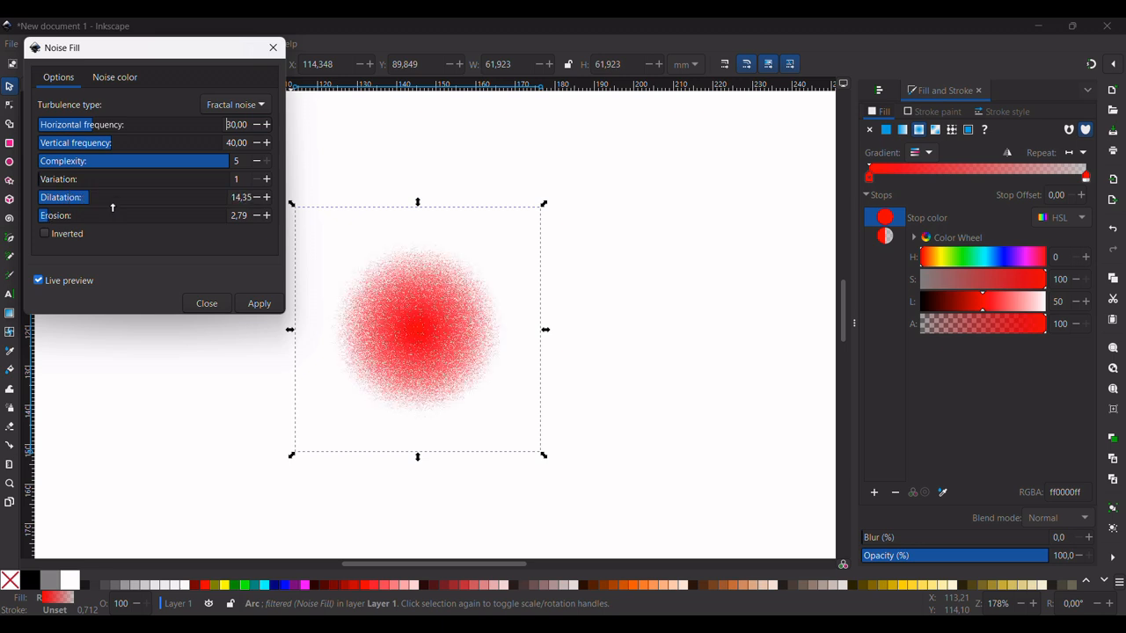
click(264, 306)
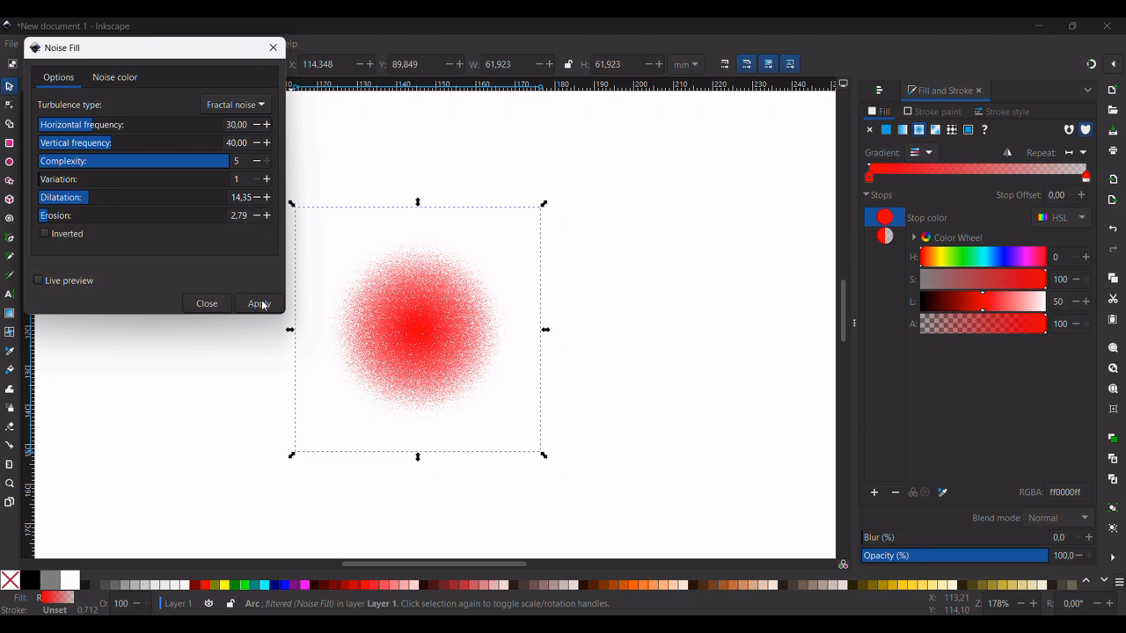
click(274, 47)
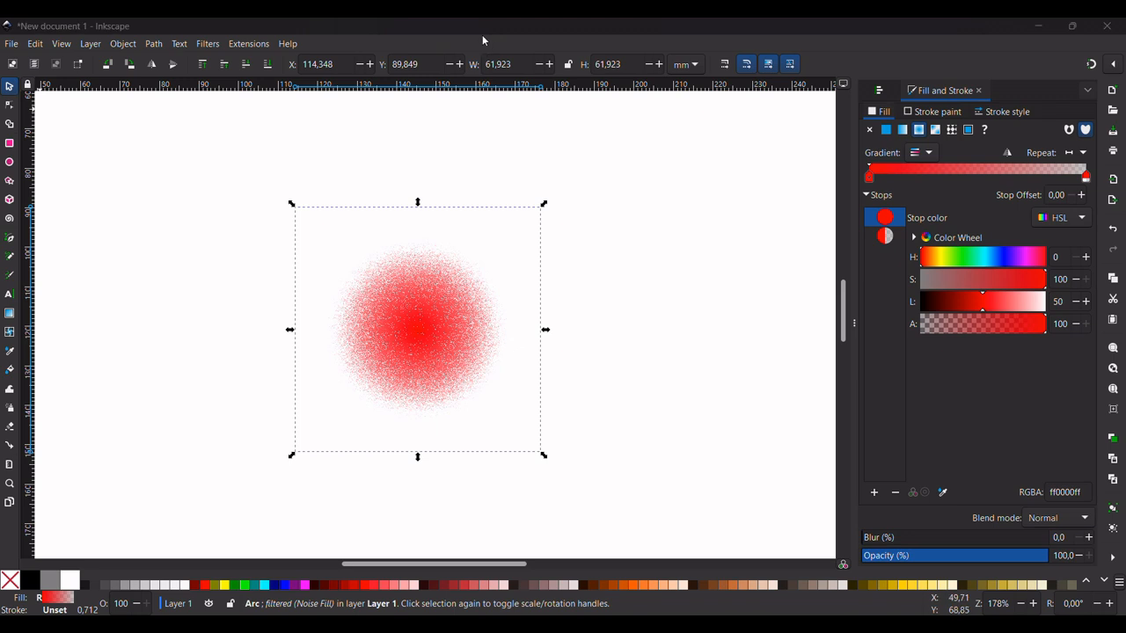
drag(323, 259, 272, 338)
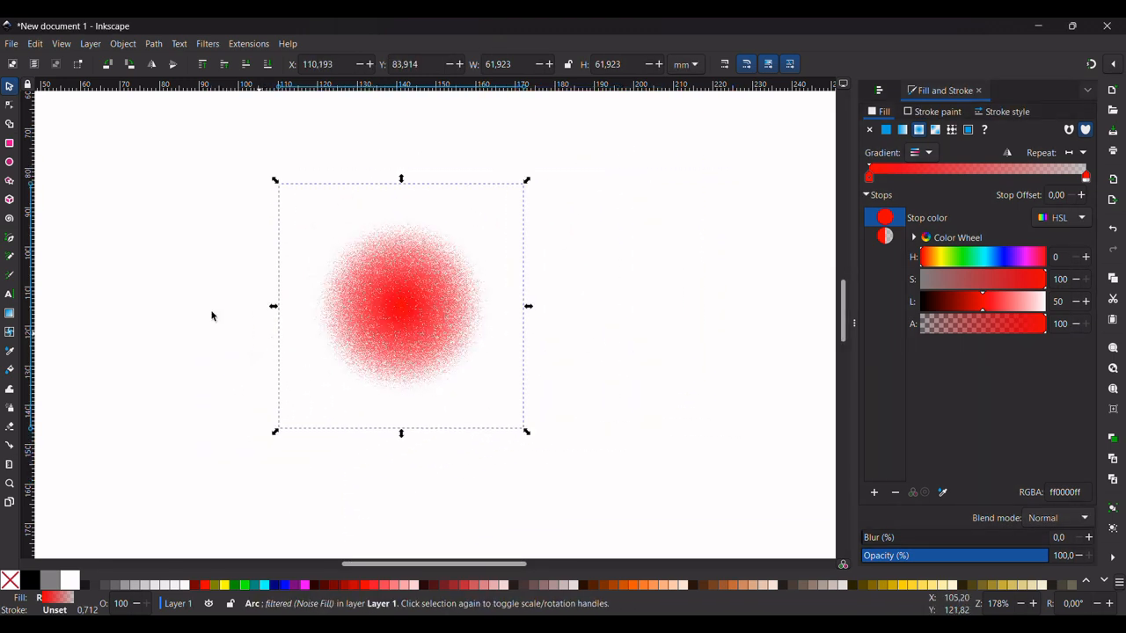
Make a bitmap copy of the filtered red circle, and move the original to the left and the copy beside it on its right
click(18, 44)
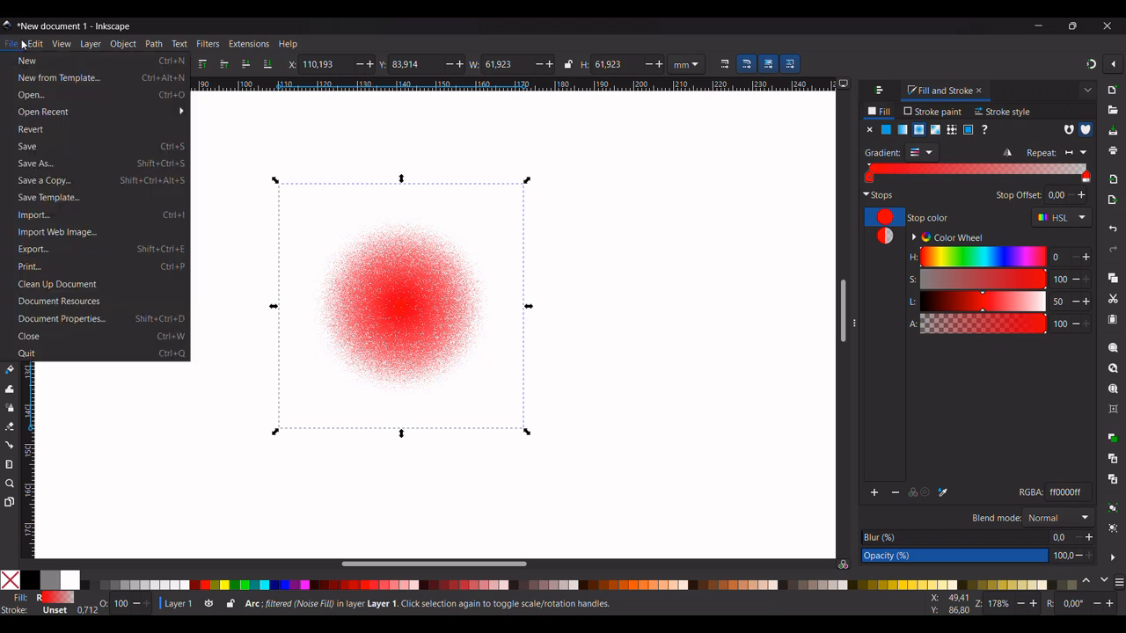
mouse_move(44, 46)
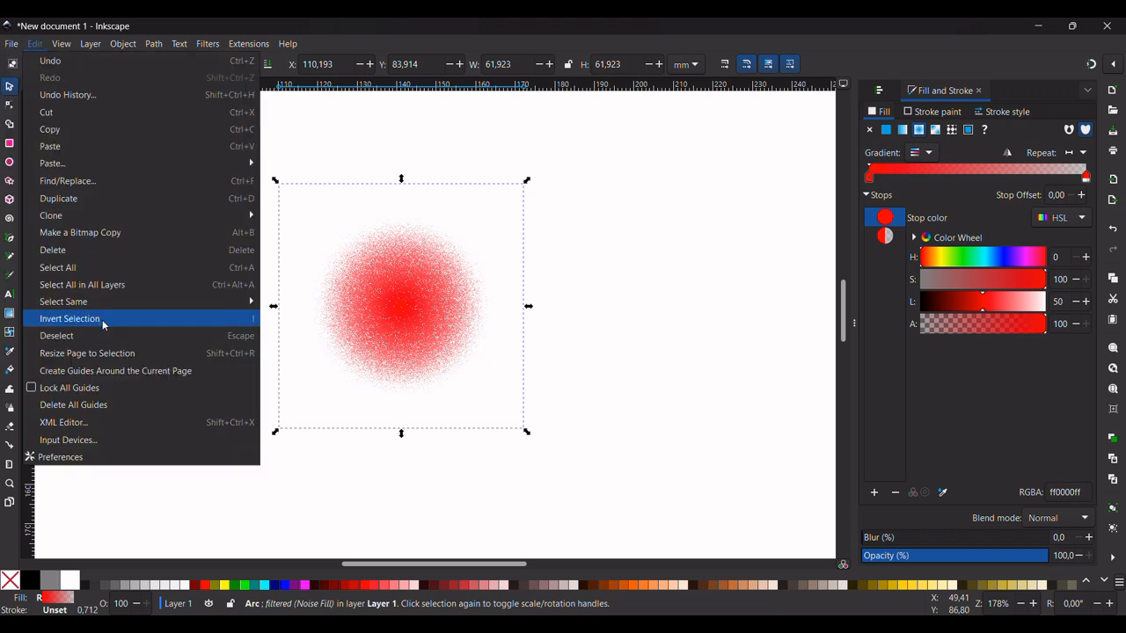
click(93, 234)
drag(375, 288, 659, 186)
click(416, 361)
drag(421, 364, 215, 386)
click(654, 208)
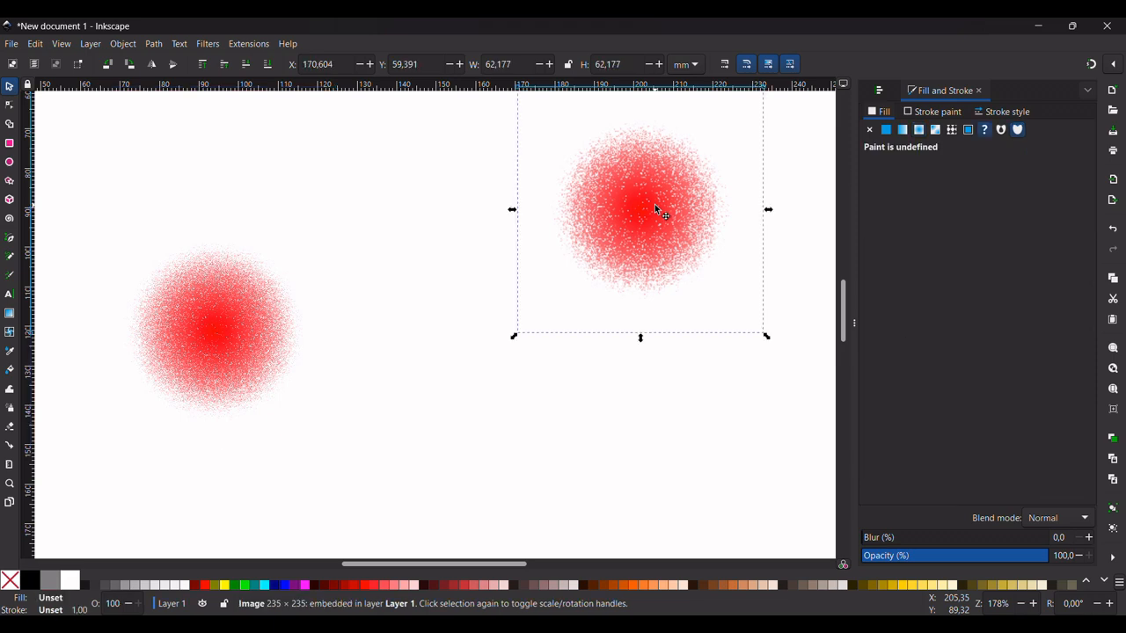
drag(654, 208, 487, 321)
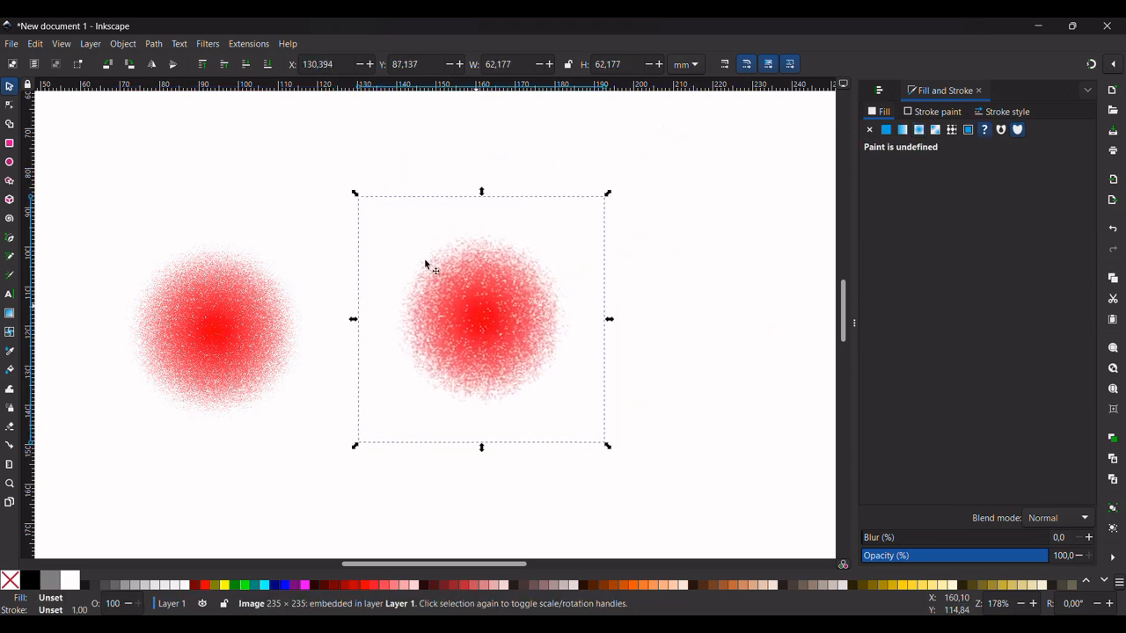
Open Trace Bitmap for the bitmap copy and set the single-scan brightness cutoff threshold to 0.990
click(151, 44)
click(189, 94)
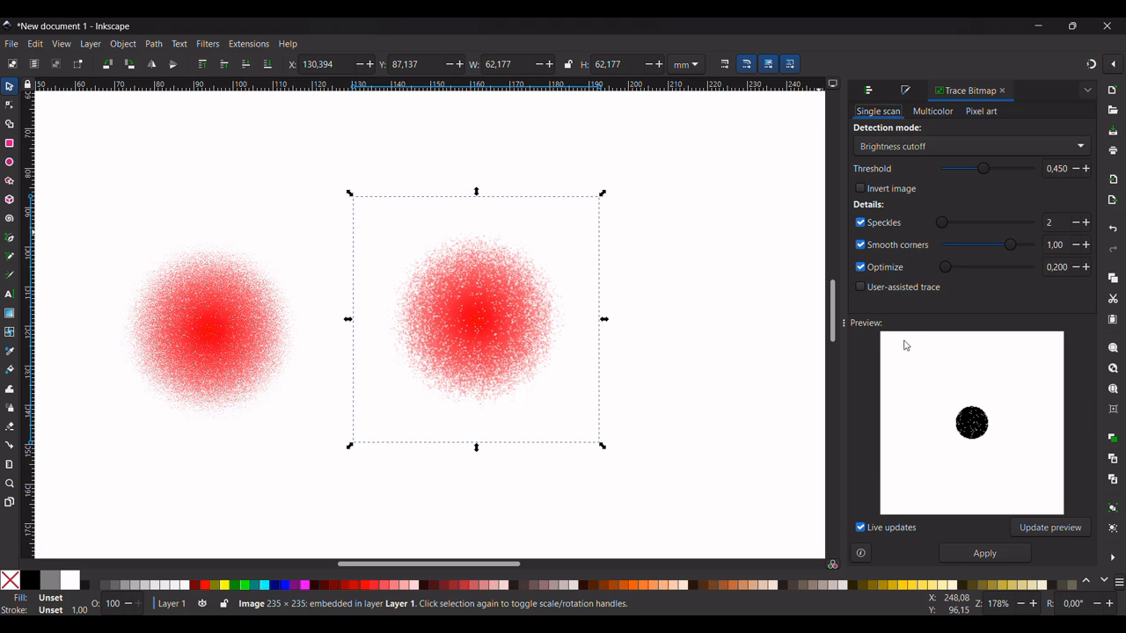
key(super+a)
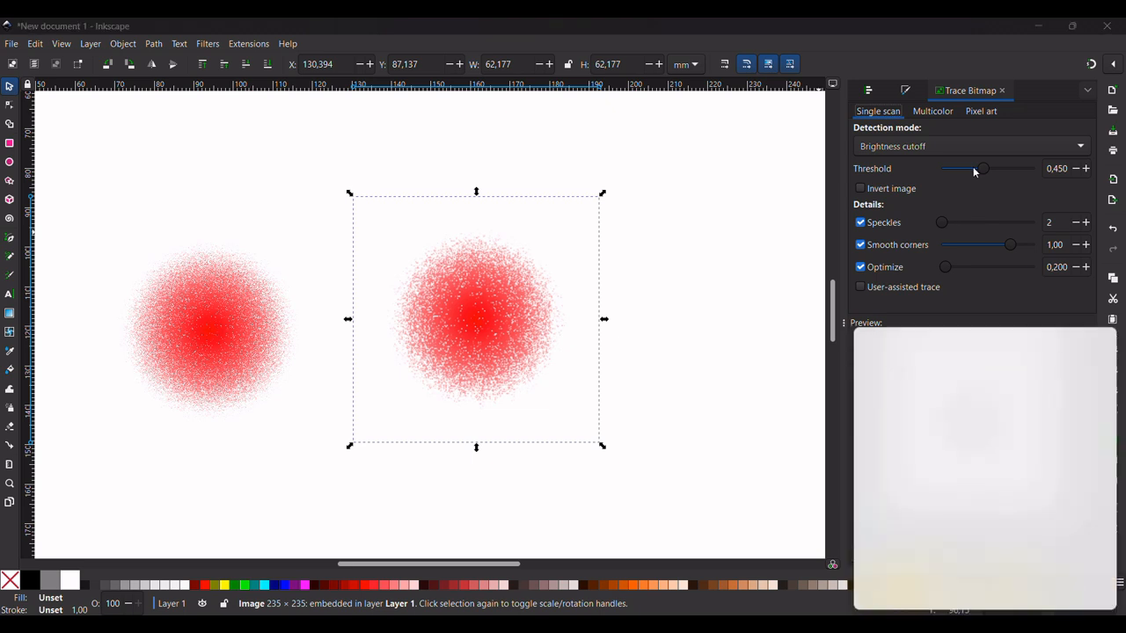
key(Escape)
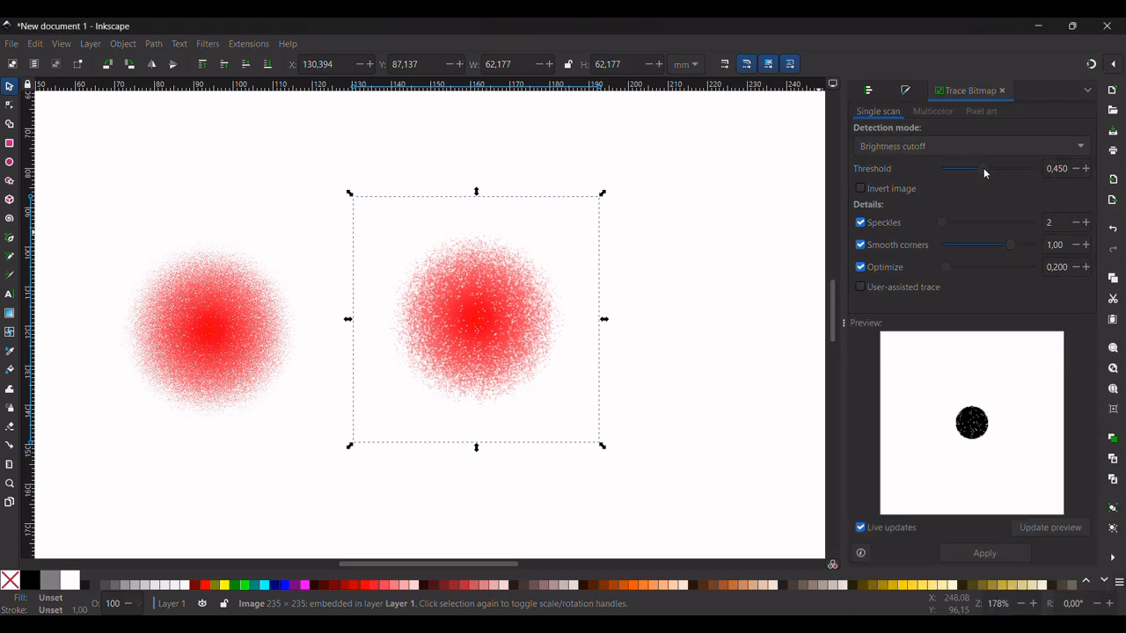
drag(984, 168, 1034, 175)
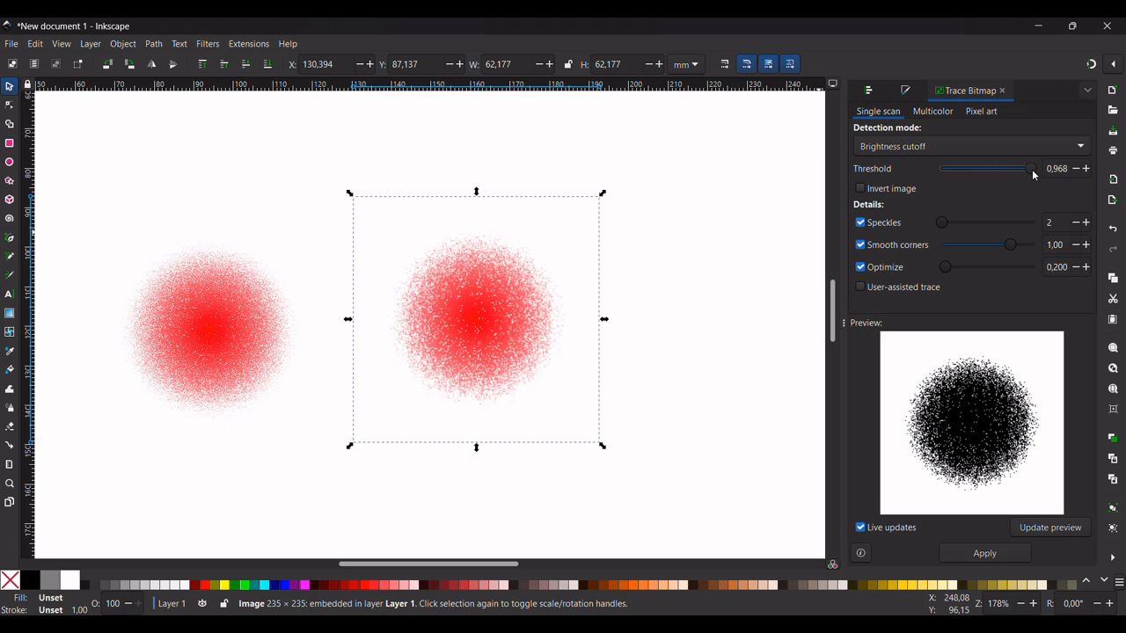
click(1086, 170)
click(1087, 170)
click(1086, 171)
click(1087, 171)
click(1076, 170)
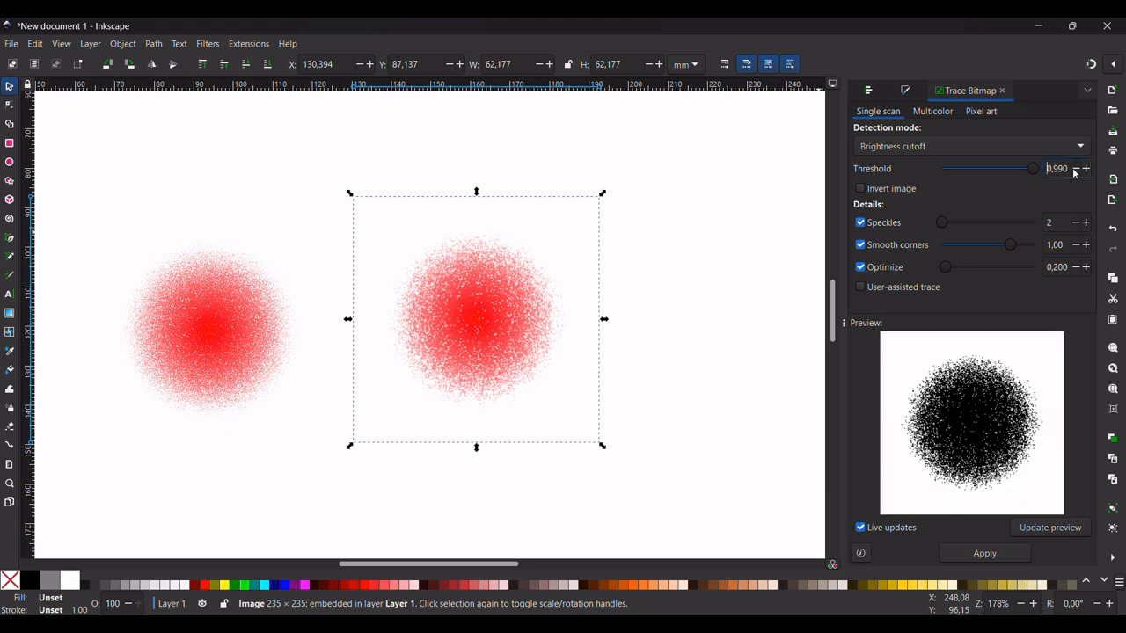
click(1075, 171)
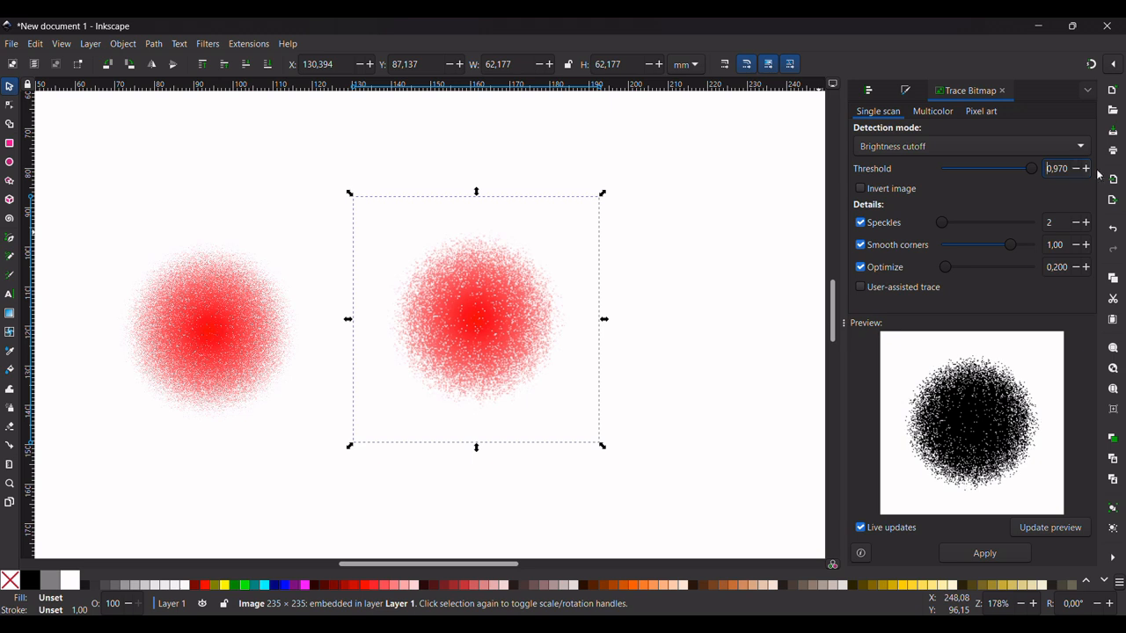
click(1087, 169)
click(1086, 170)
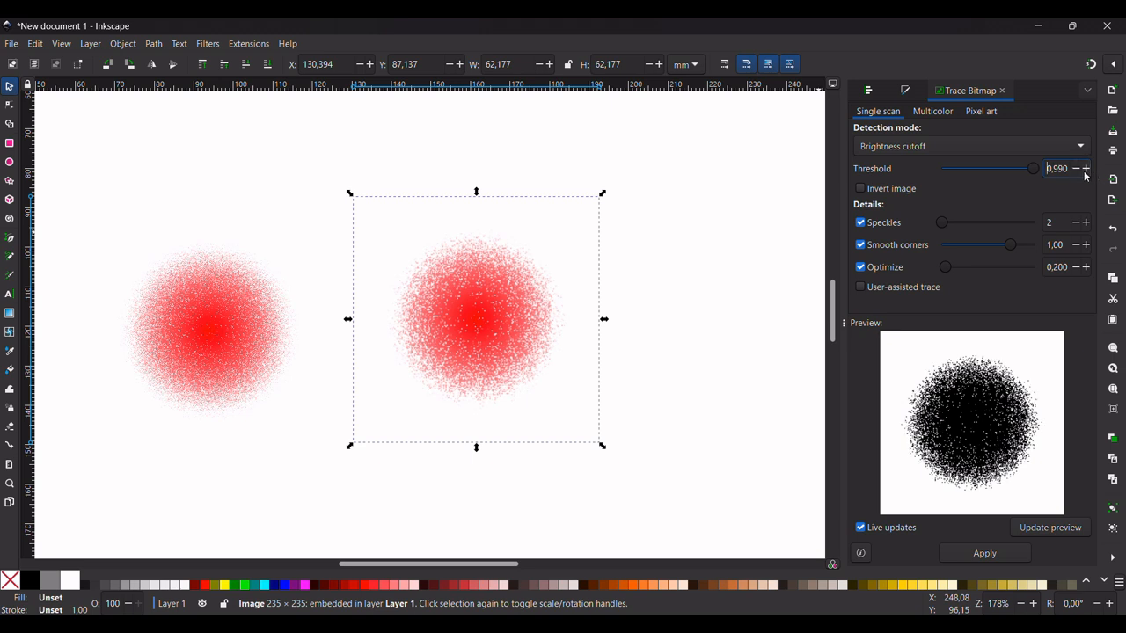
Apply the trace, separating the black path up and right from the bitmap copy, and delete the bitmap copy
click(1004, 554)
mouse_move(452, 359)
mouse_down()
mouse_move(496, 360)
mouse_move(605, 293)
mouse_move(601, 269)
mouse_up()
click(468, 358)
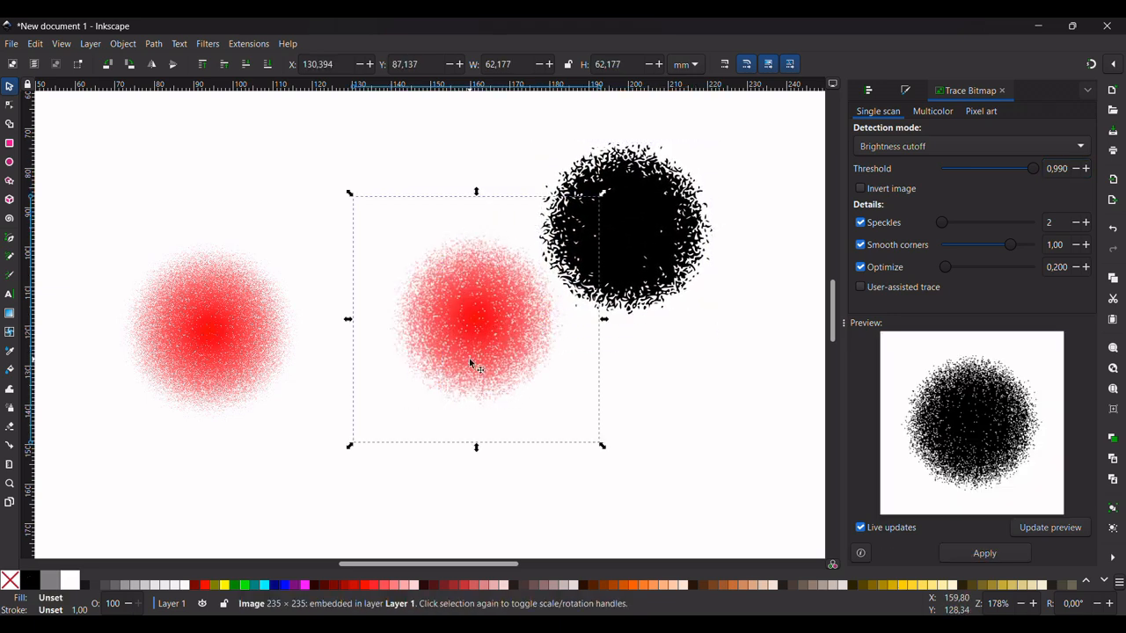
key(Delete)
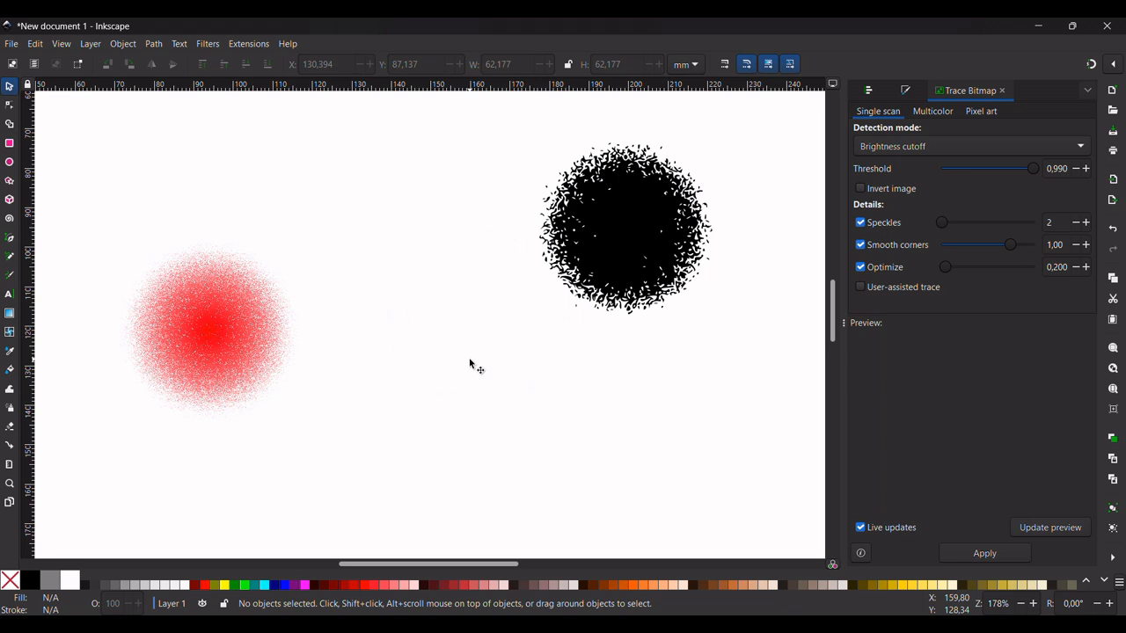
Simplify the traced black path several times and move it to the right beside the red circle
click(654, 214)
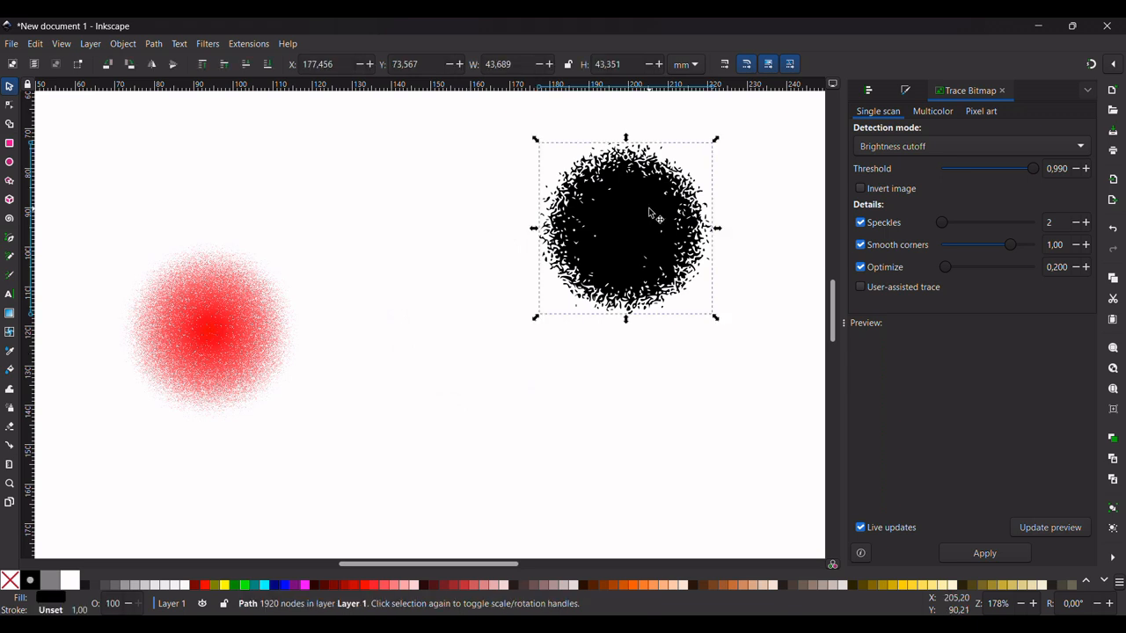
click(153, 44)
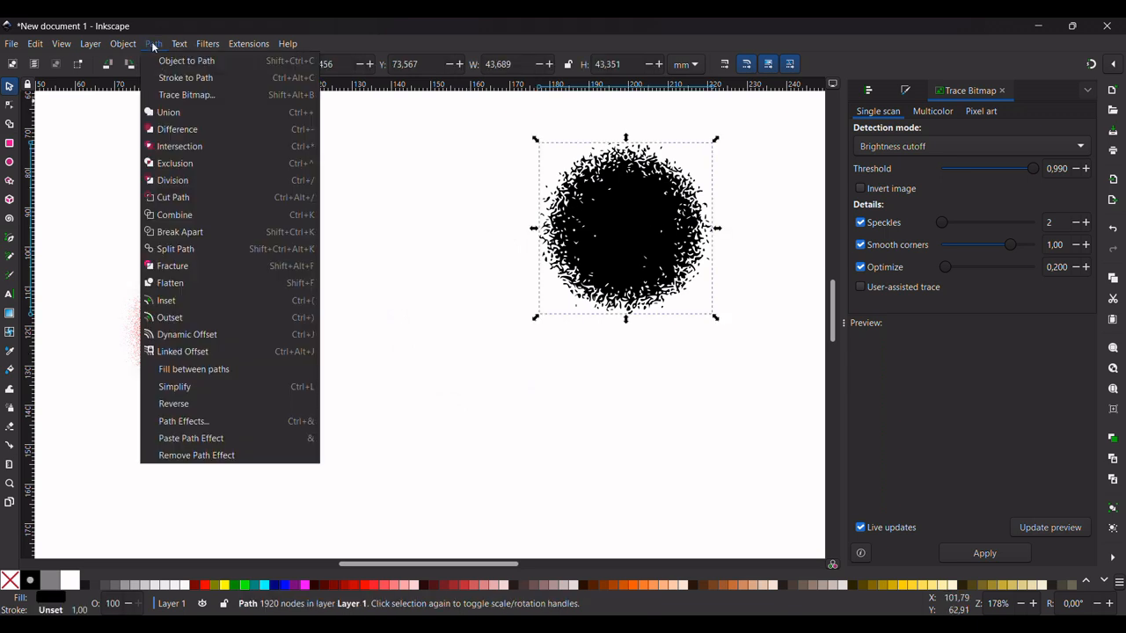
click(199, 386)
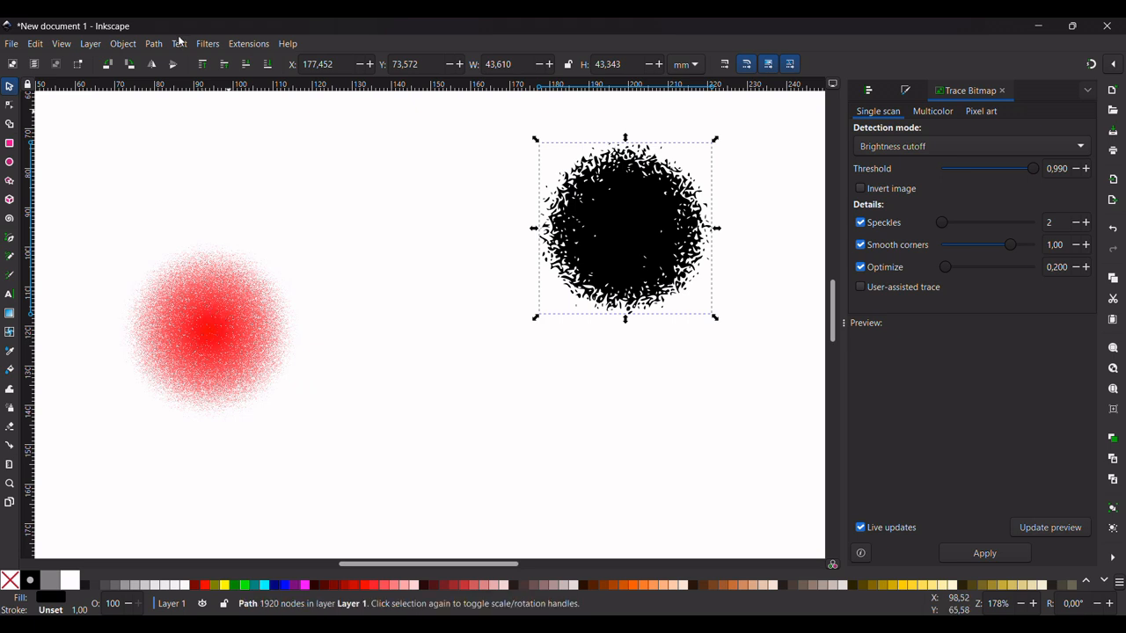
key(ctrl+l)
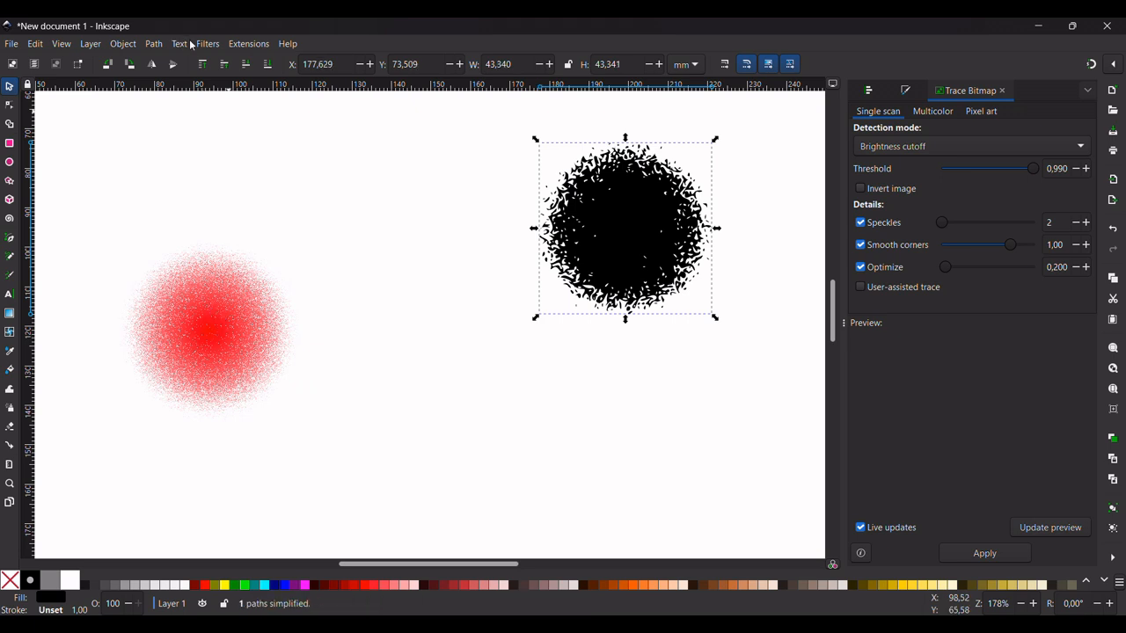
key(ctrl+l)
key(ctrl+l)
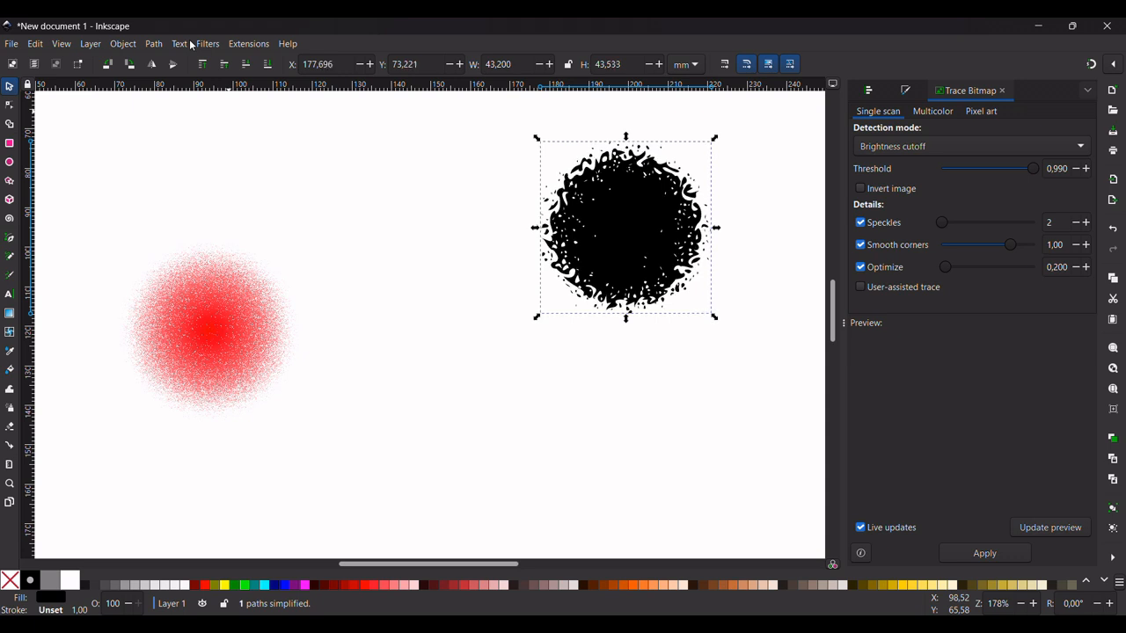
drag(660, 234, 466, 334)
Spray clones of the simplified black path in a freehand stroke across the lower part of the page
scroll(464, 342, down, 4)
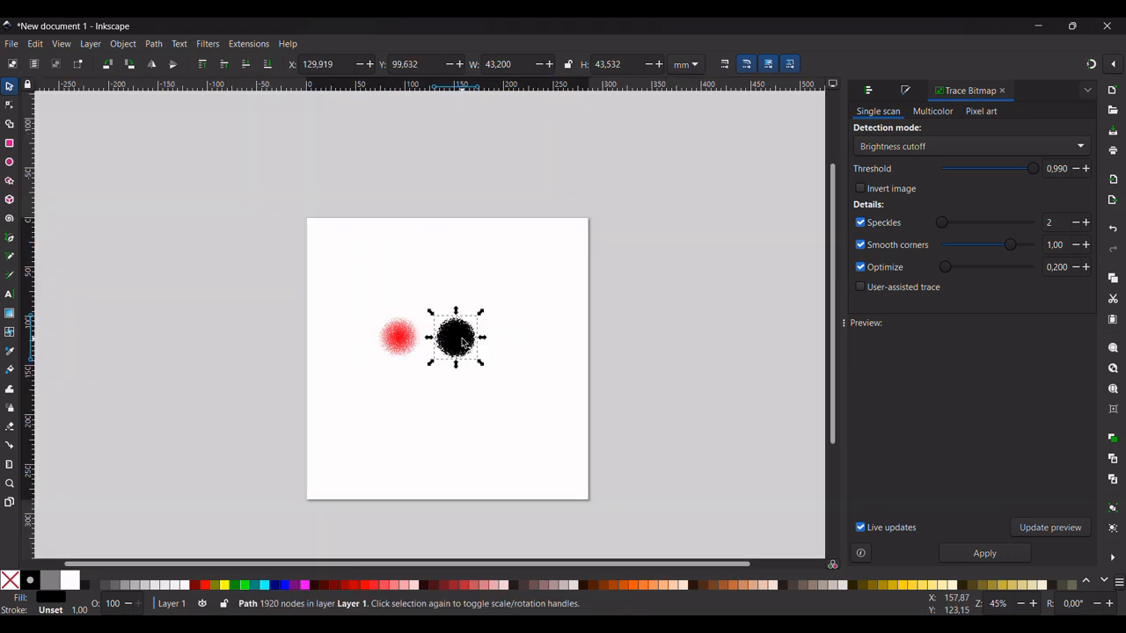
scroll(463, 342, down, 1)
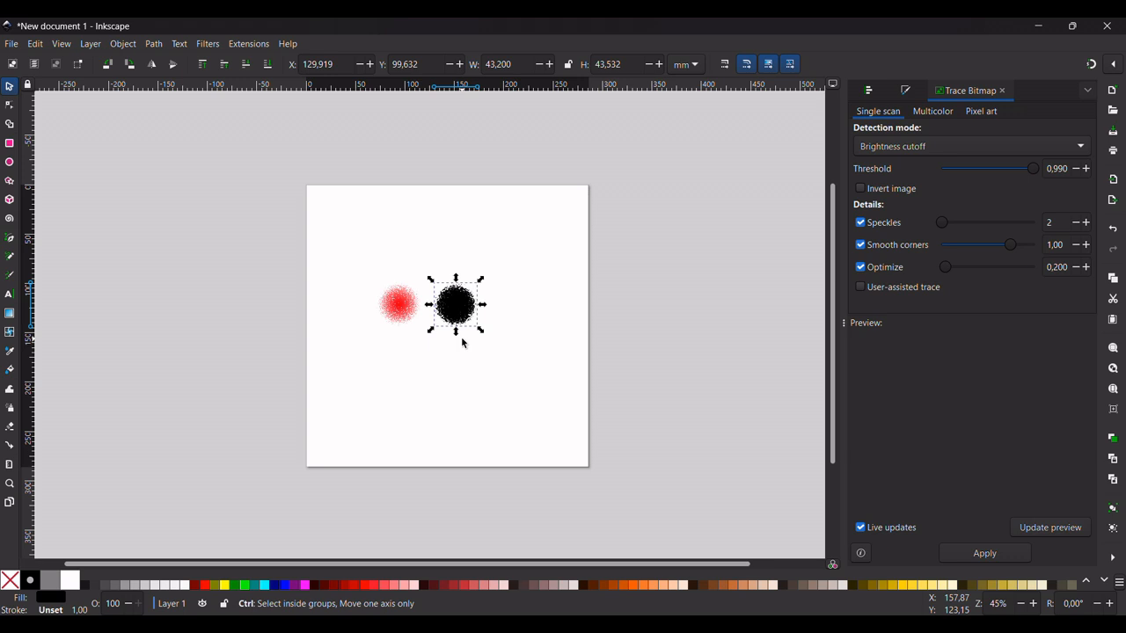
scroll(464, 342, up, 9)
scroll(463, 342, down, 13)
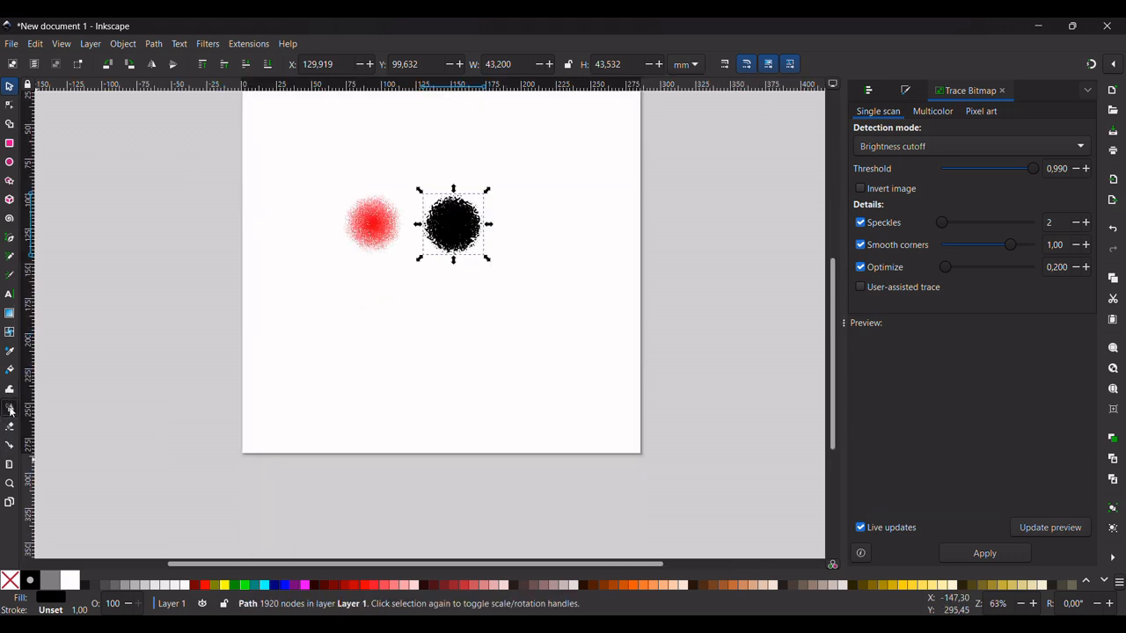
click(10, 408)
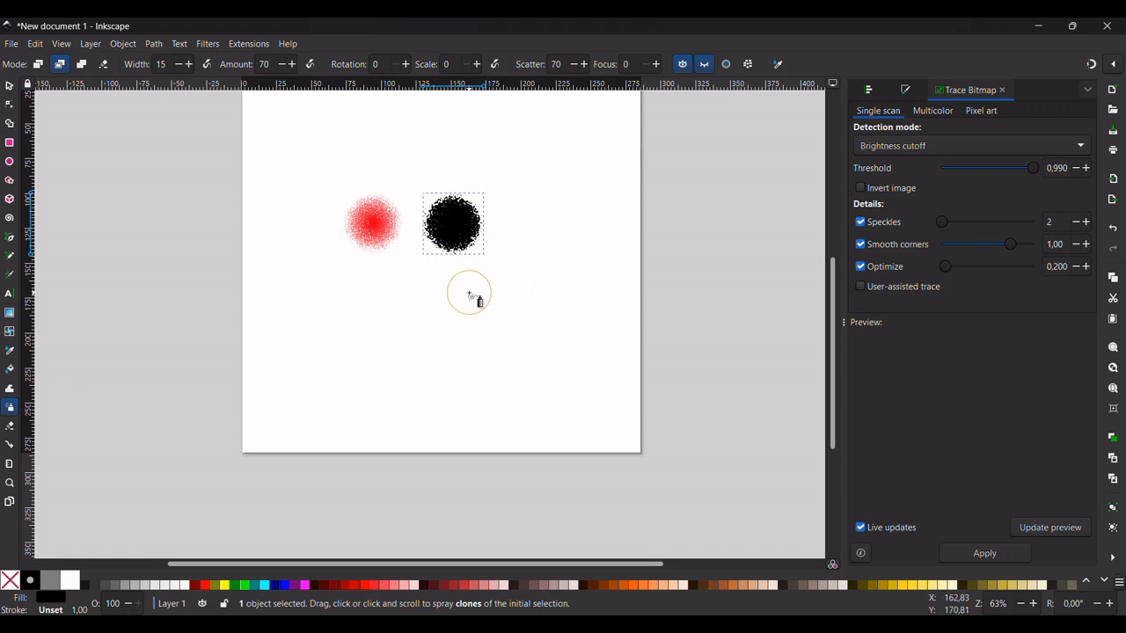
mouse_move(469, 295)
mouse_down()
mouse_move(380, 333)
mouse_move(431, 340)
mouse_move(463, 314)
mouse_move(504, 317)
mouse_move(510, 349)
mouse_move(478, 366)
mouse_move(341, 374)
mouse_move(357, 415)
mouse_move(533, 379)
mouse_up()
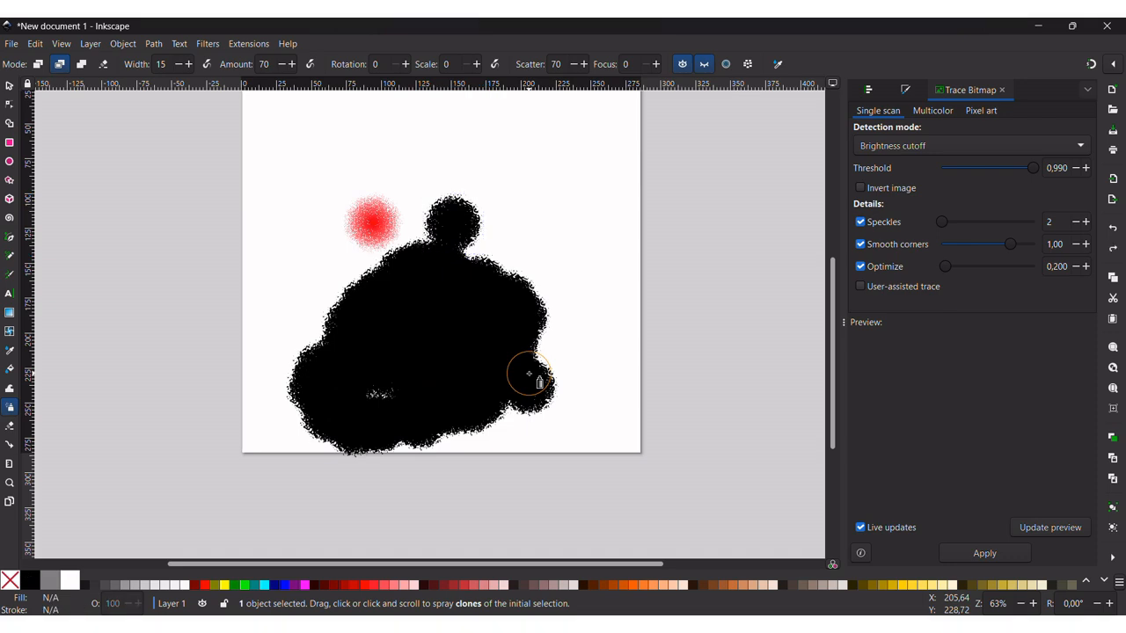